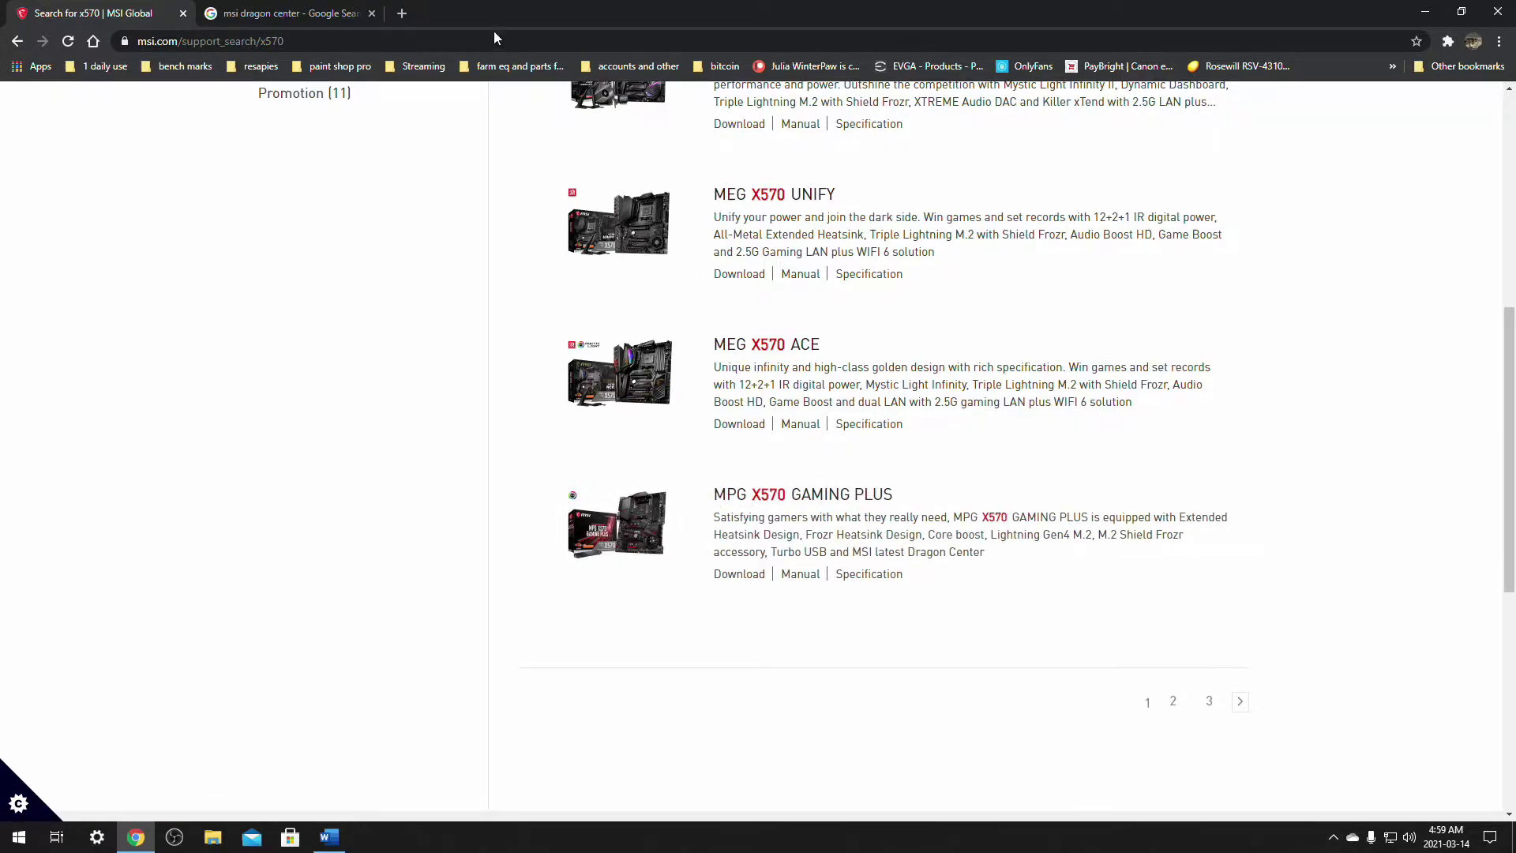
Step: Switch to MSI Dragon Center, check the BIOS version and motherboard model, and close it along with the Google results tab
left_click(281, 17)
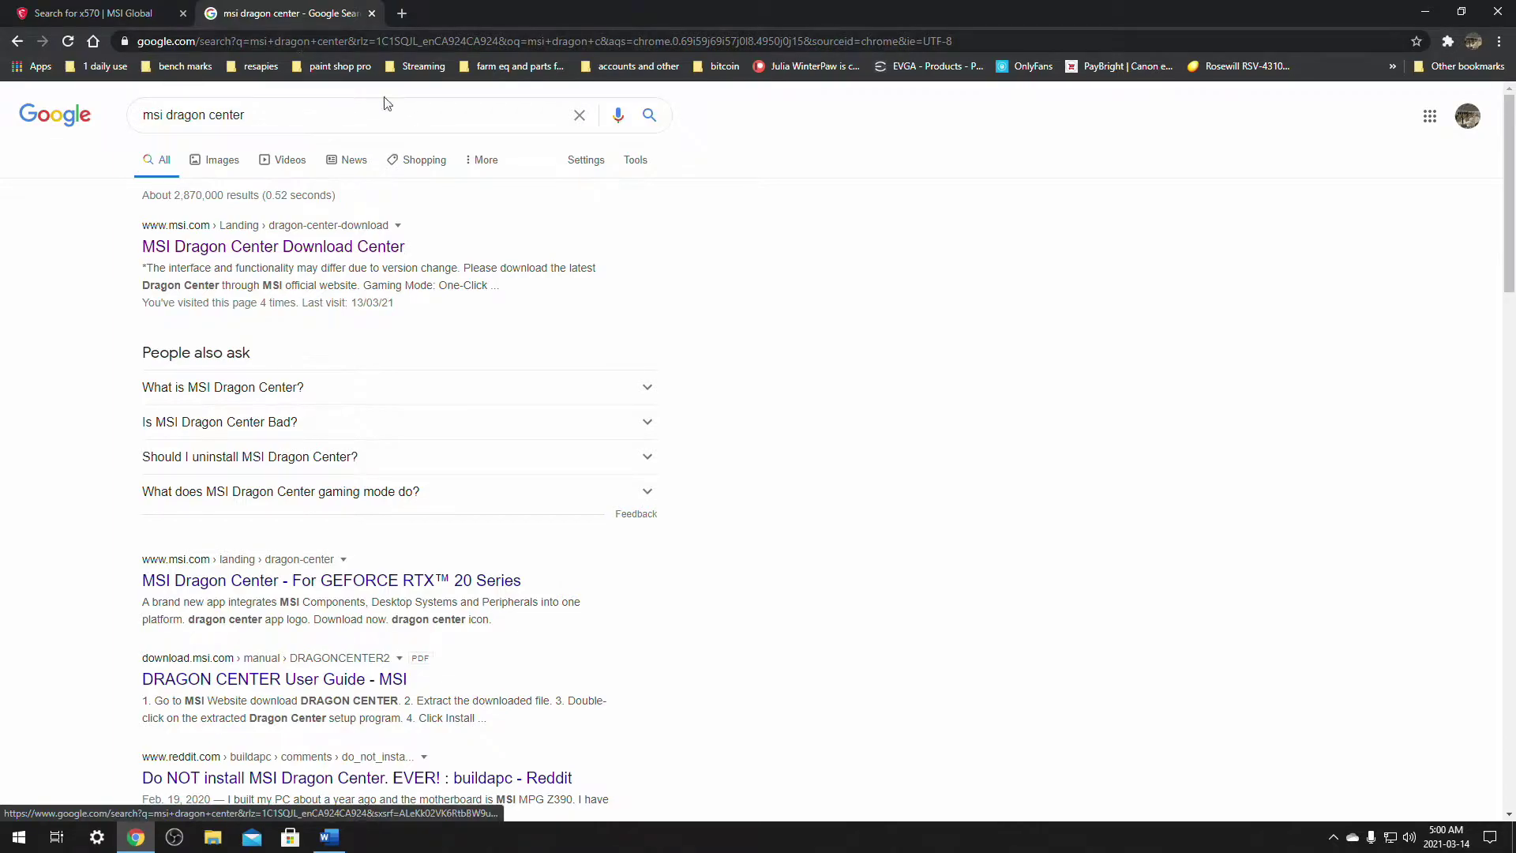
left_click(1333, 837)
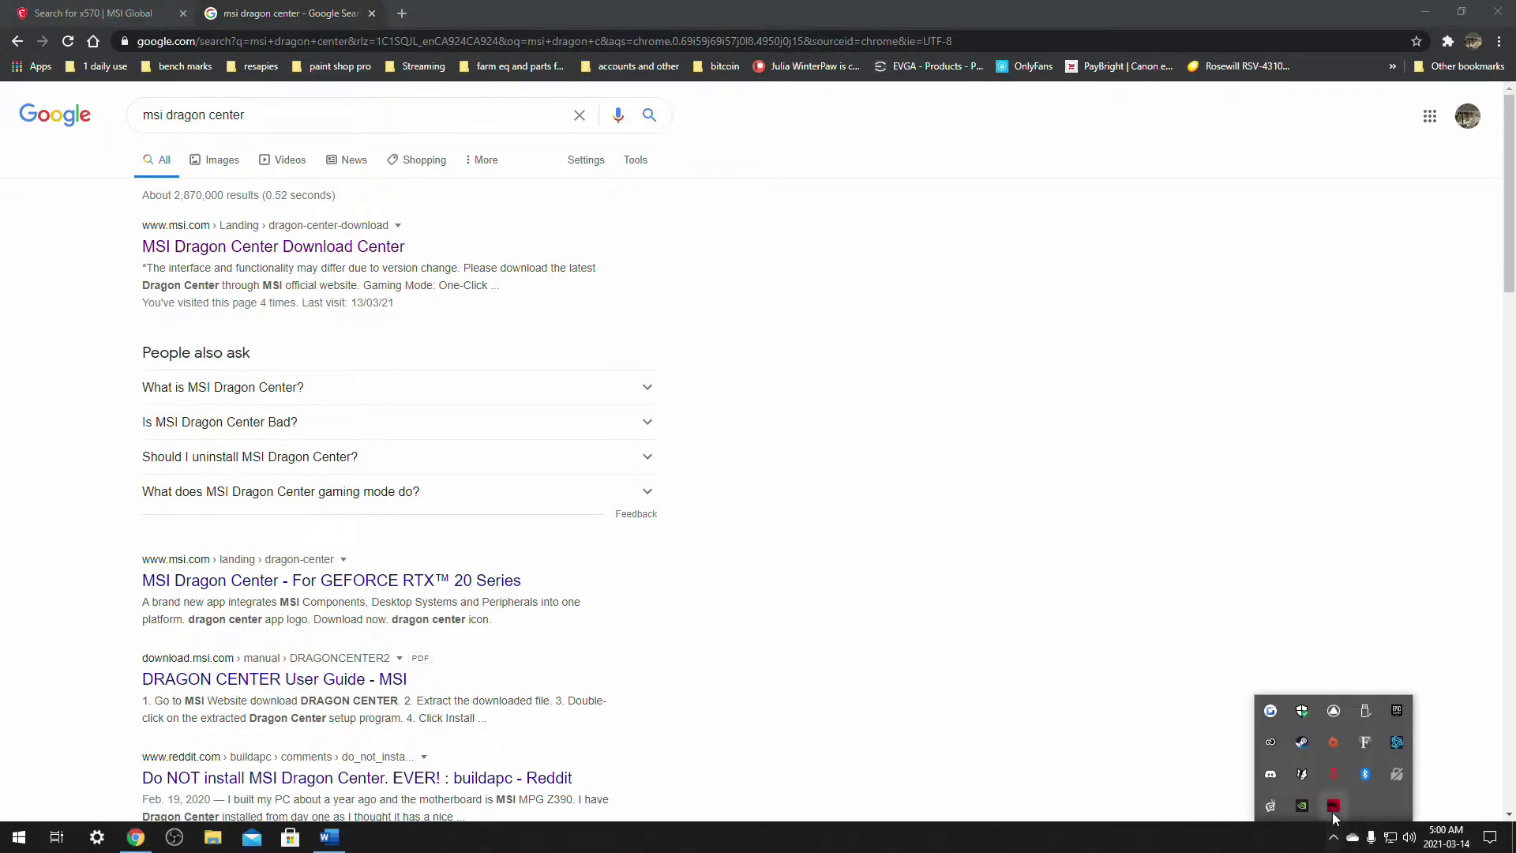
left_click(1334, 806)
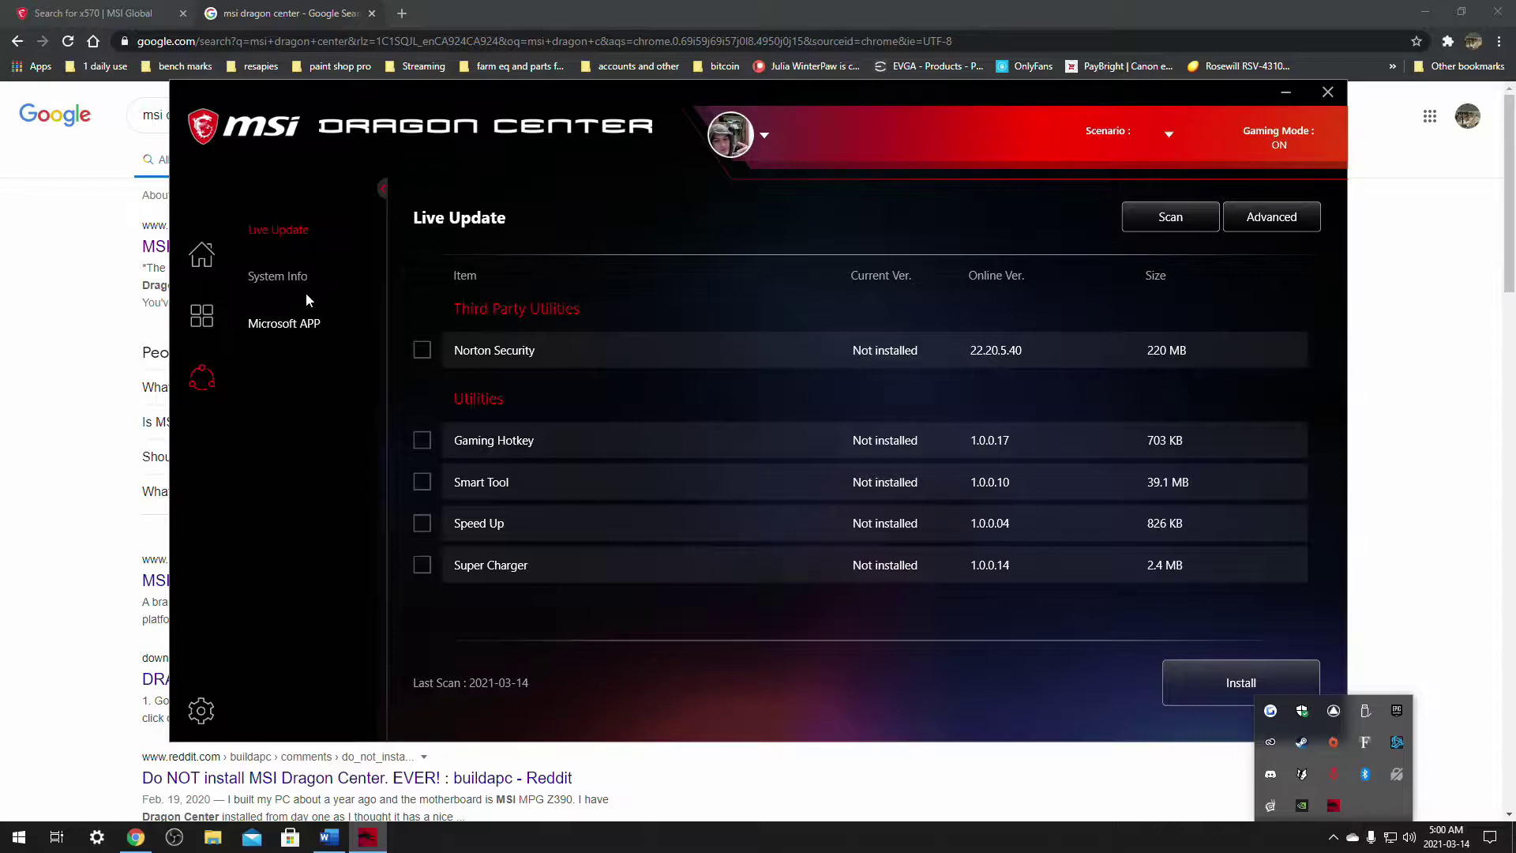
left_click(282, 276)
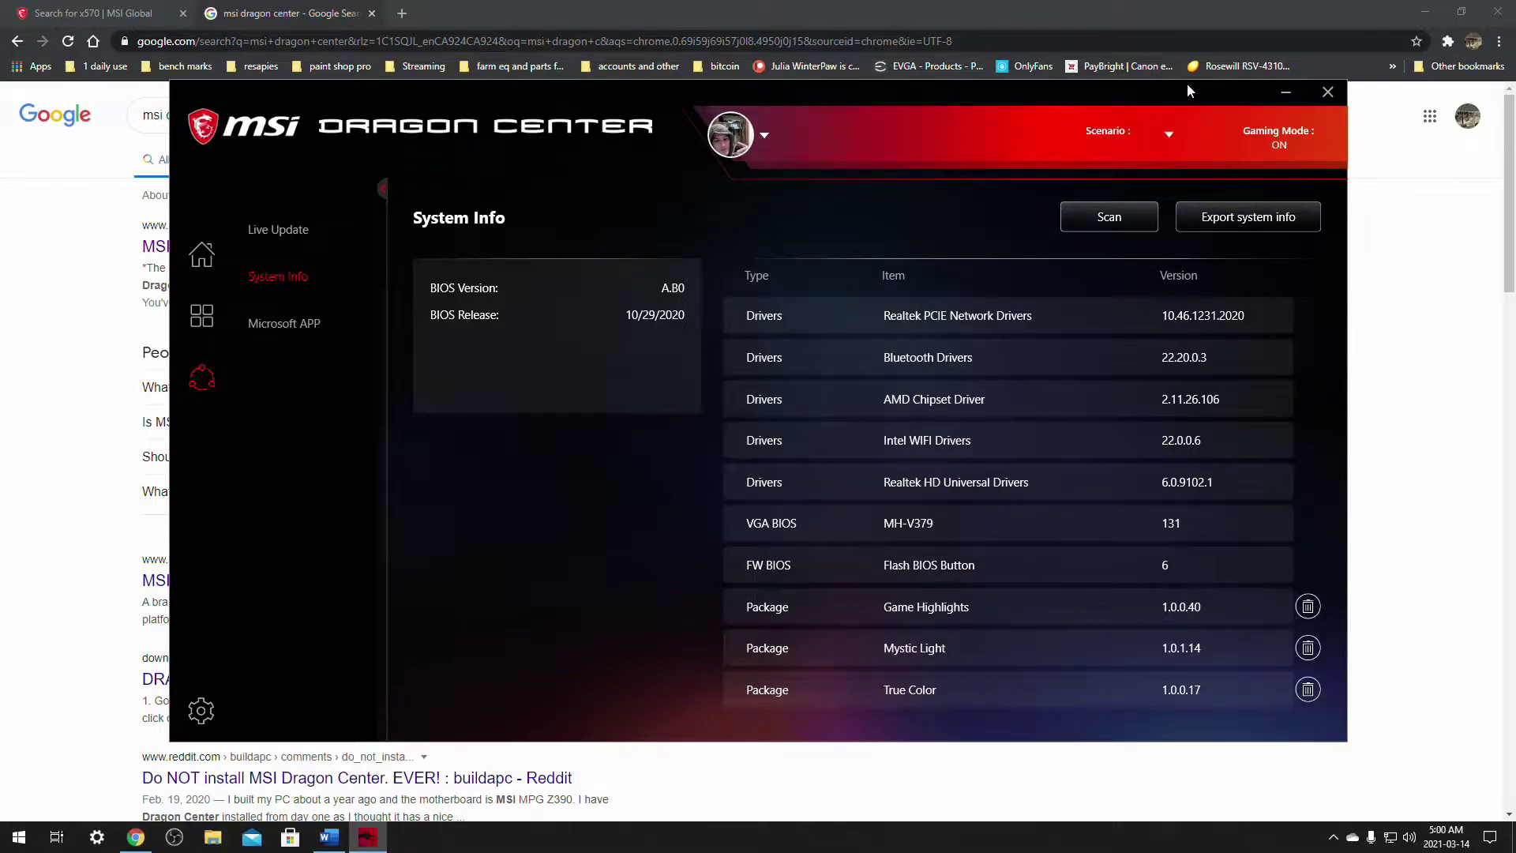
left_click(200, 335)
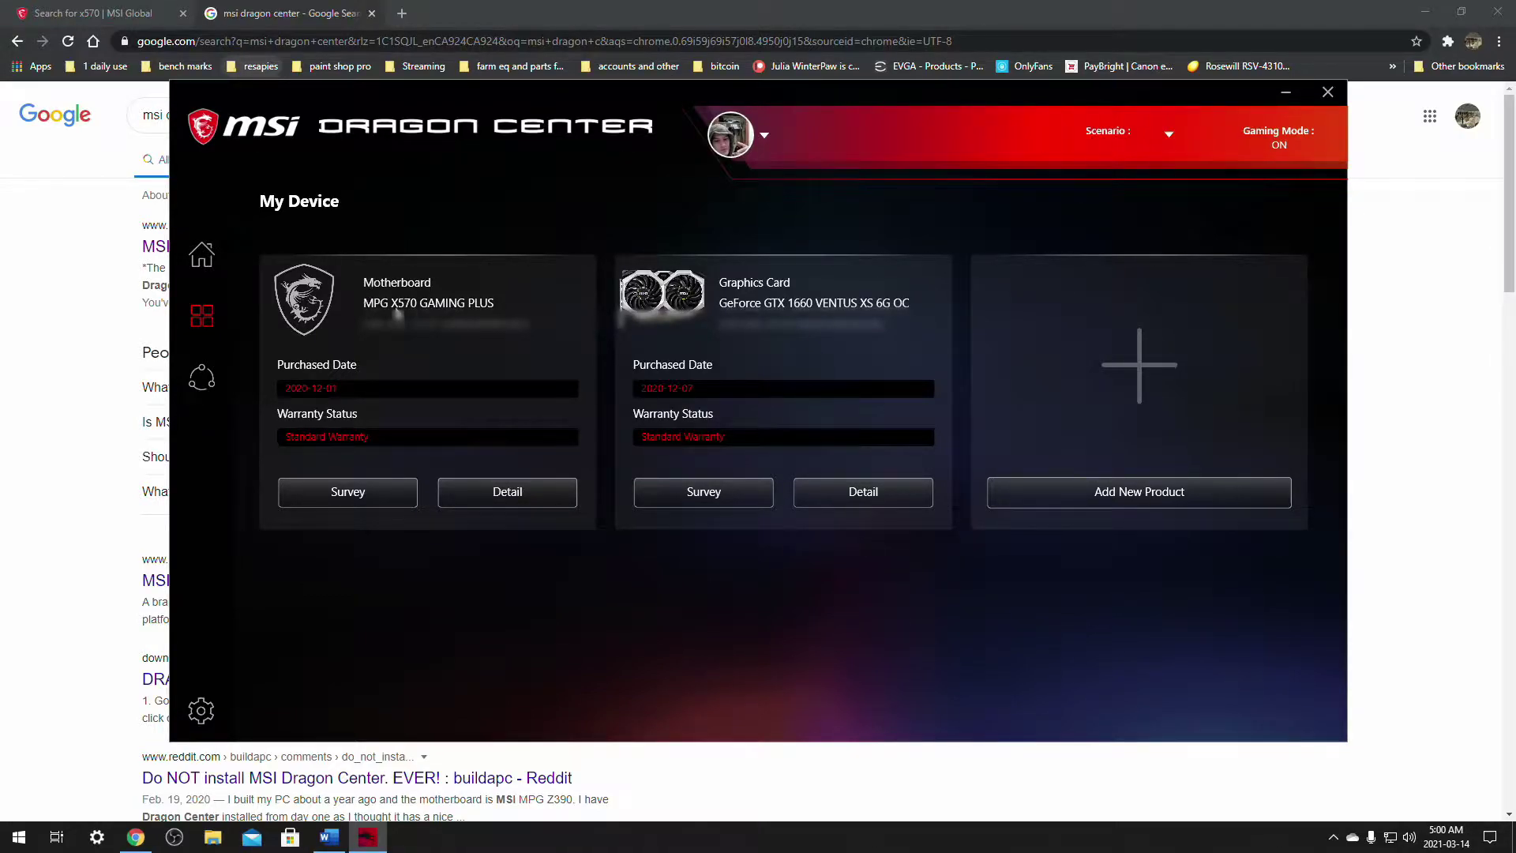
left_click(1330, 93)
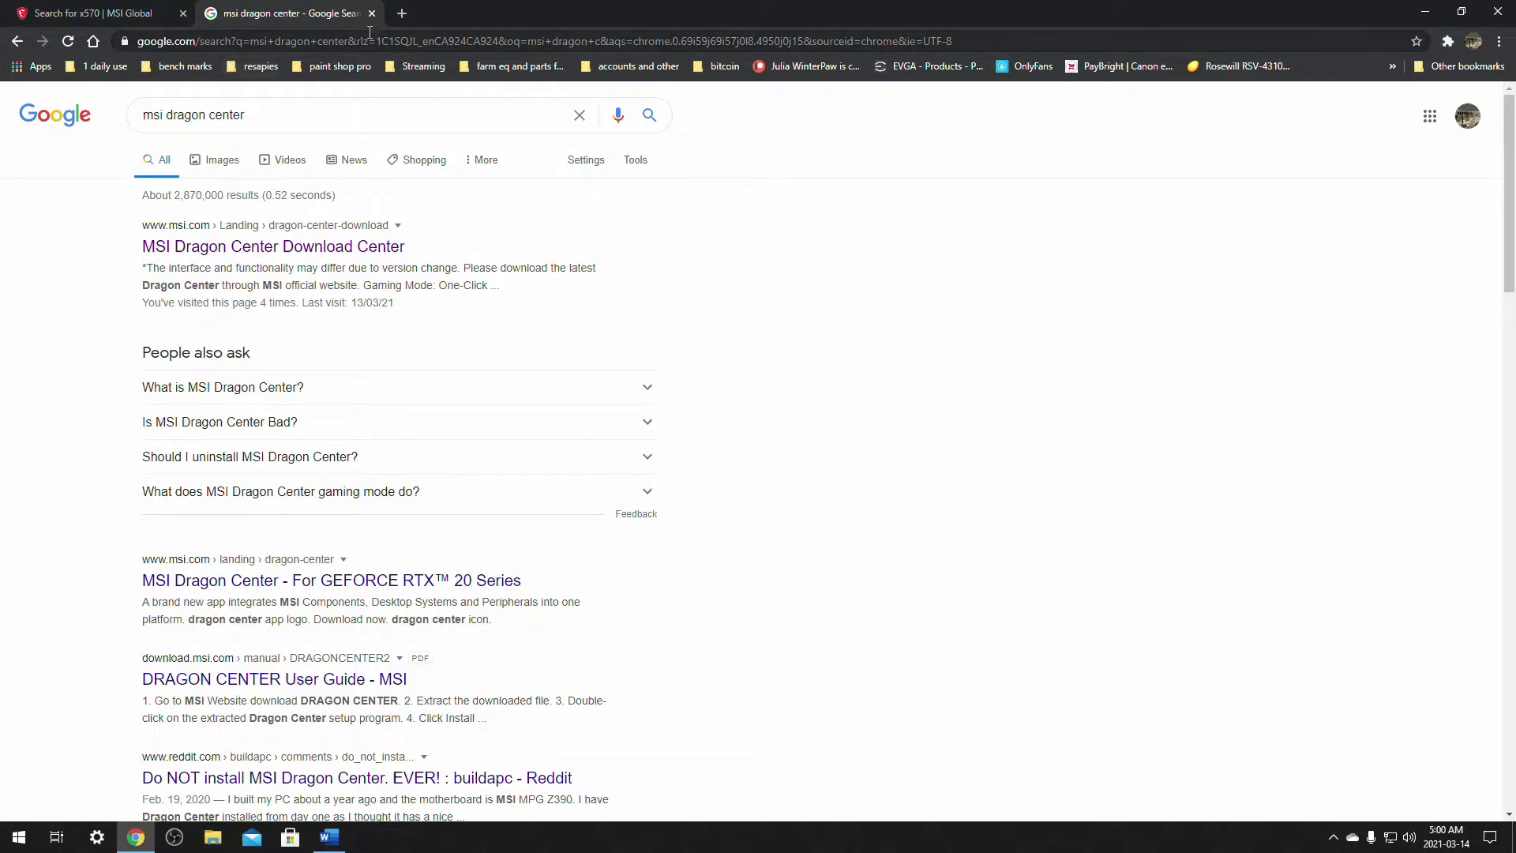
left_click(371, 13)
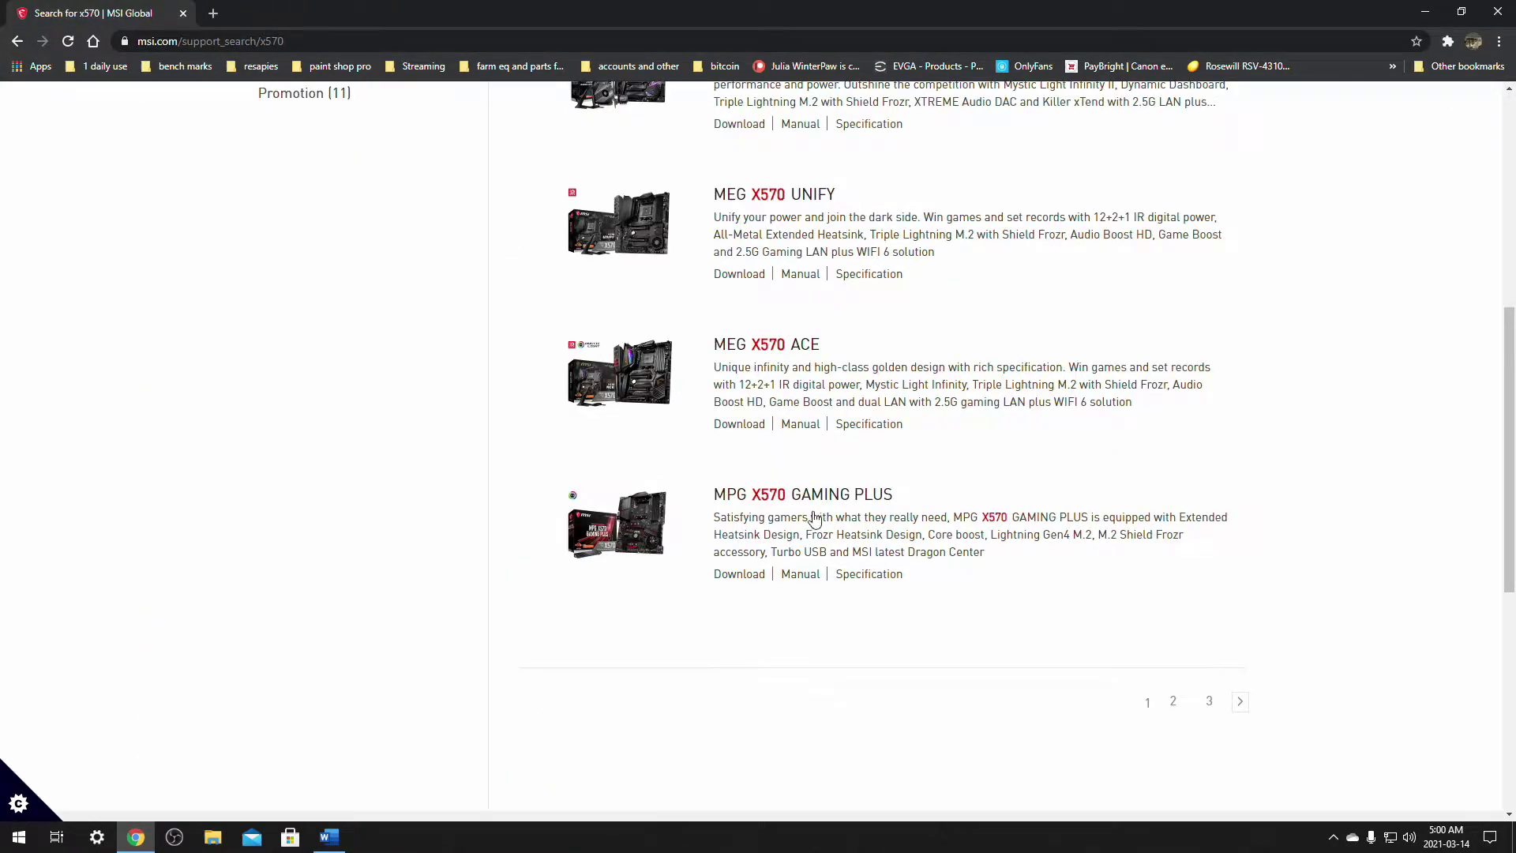
Step: Open the MPG X570 GAMING PLUS support page and download BIOS version 7C37vAC
left_click(832, 495)
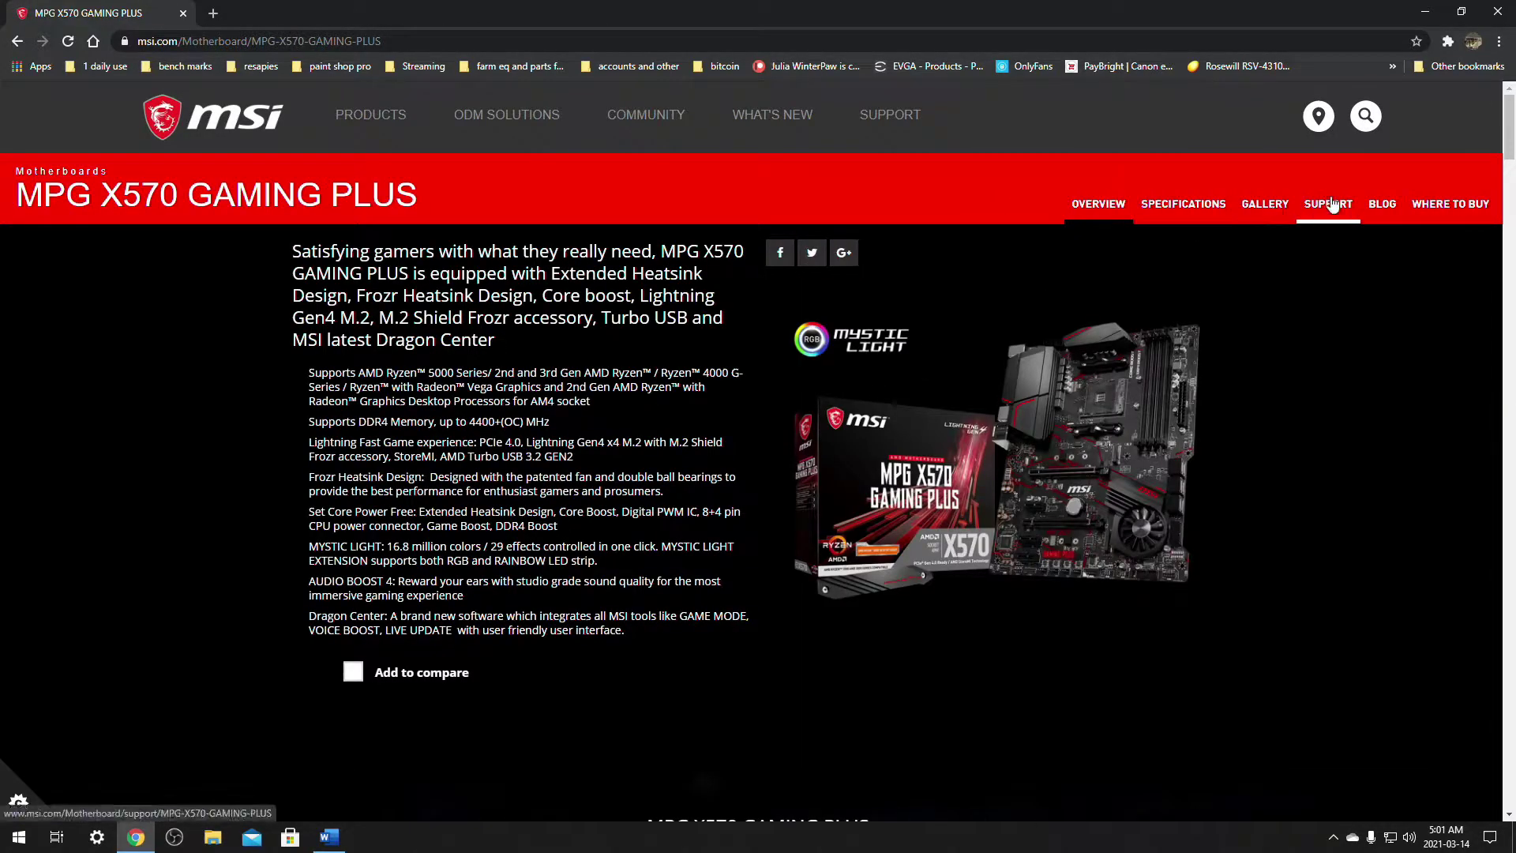
left_click(1333, 207)
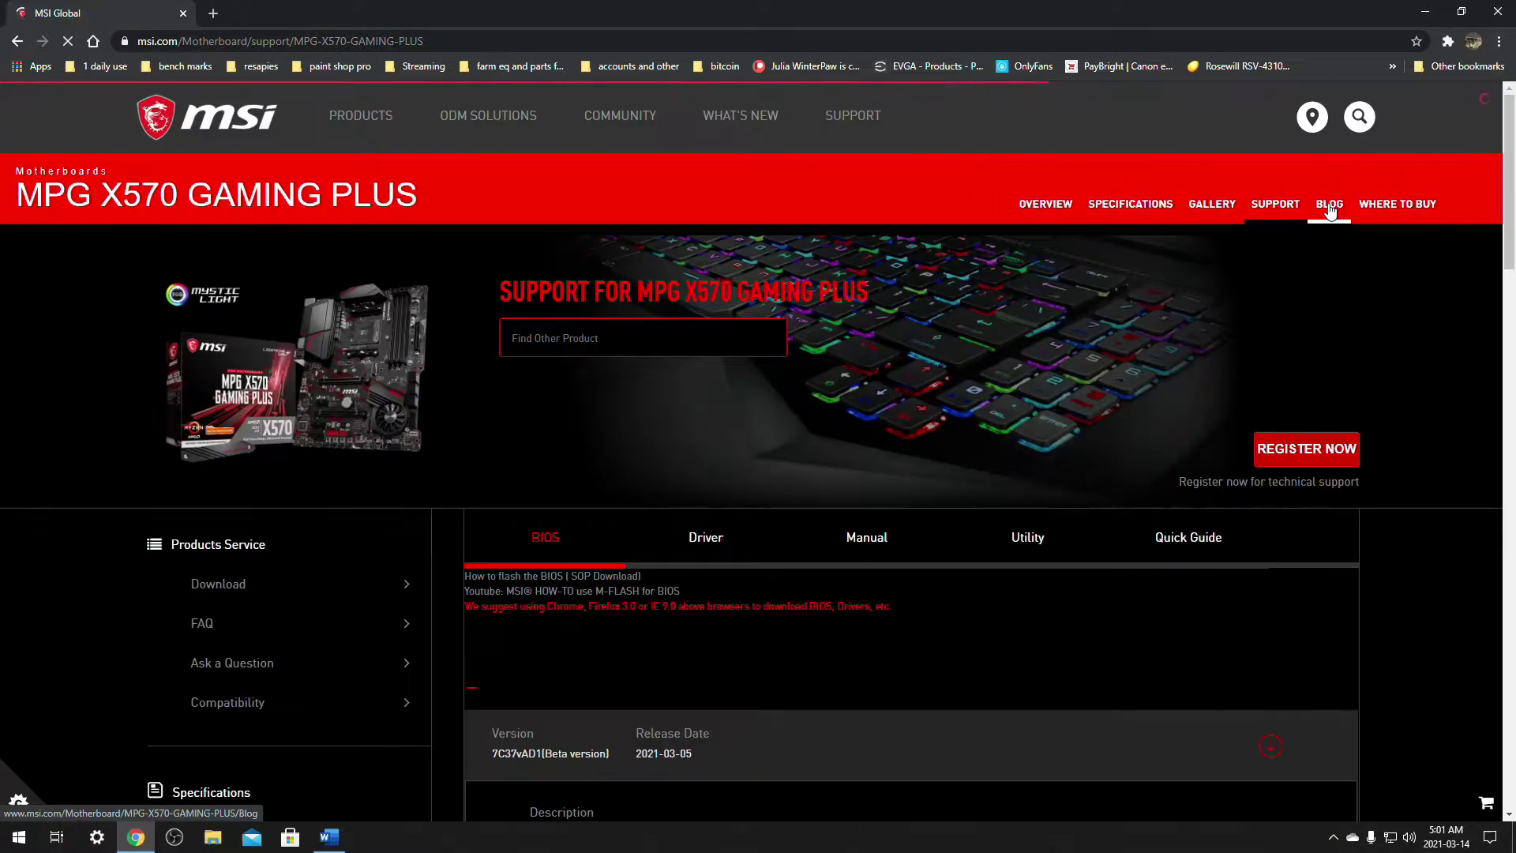
scroll(662, 376, "down", 3)
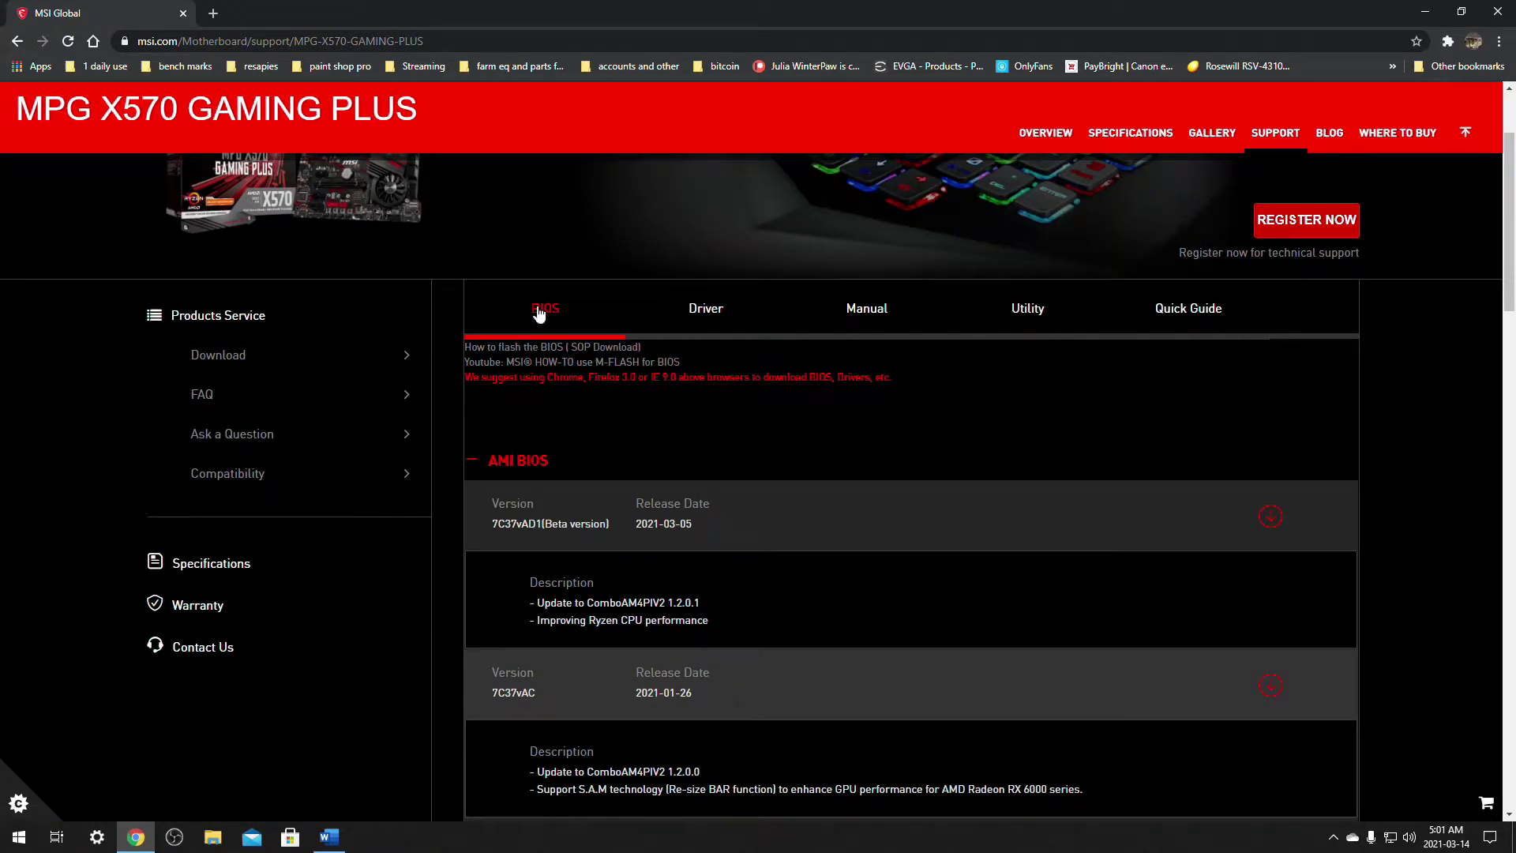
scroll(663, 427, "up", 3)
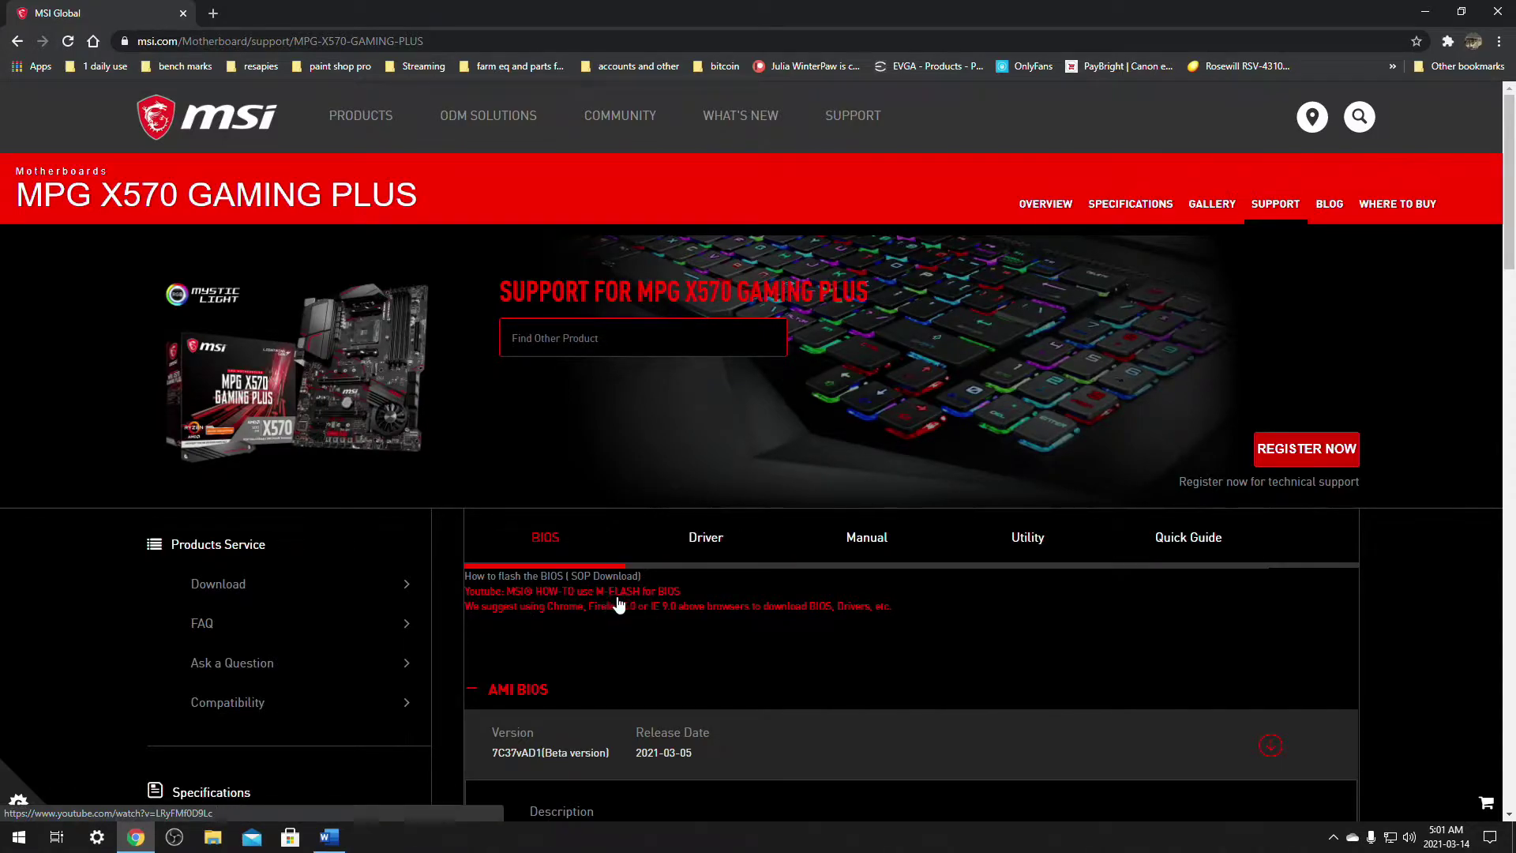
scroll(611, 602, "down", 4)
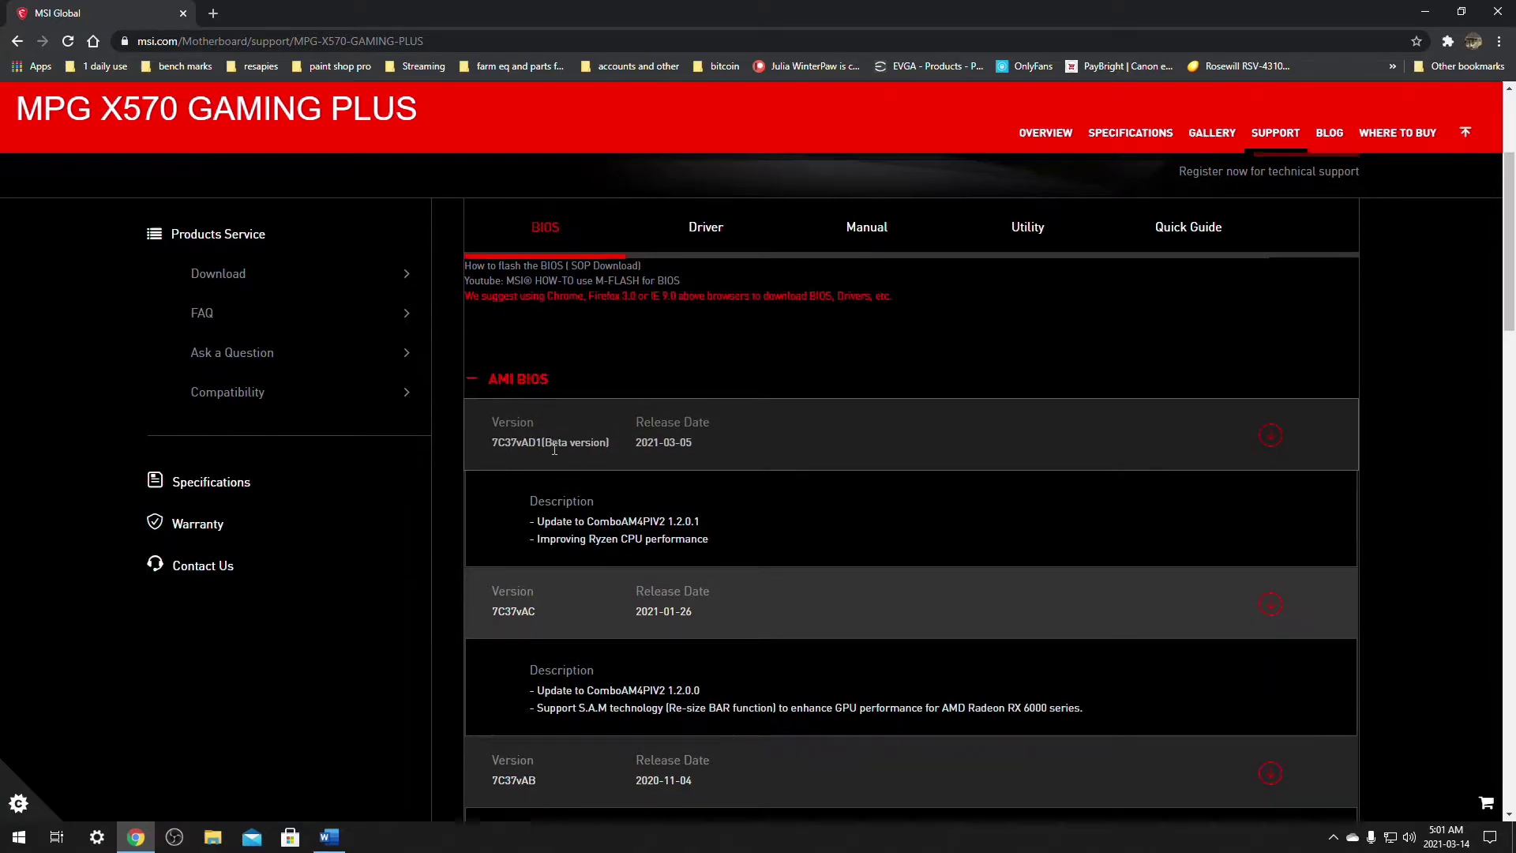
scroll(554, 449, "down", 2)
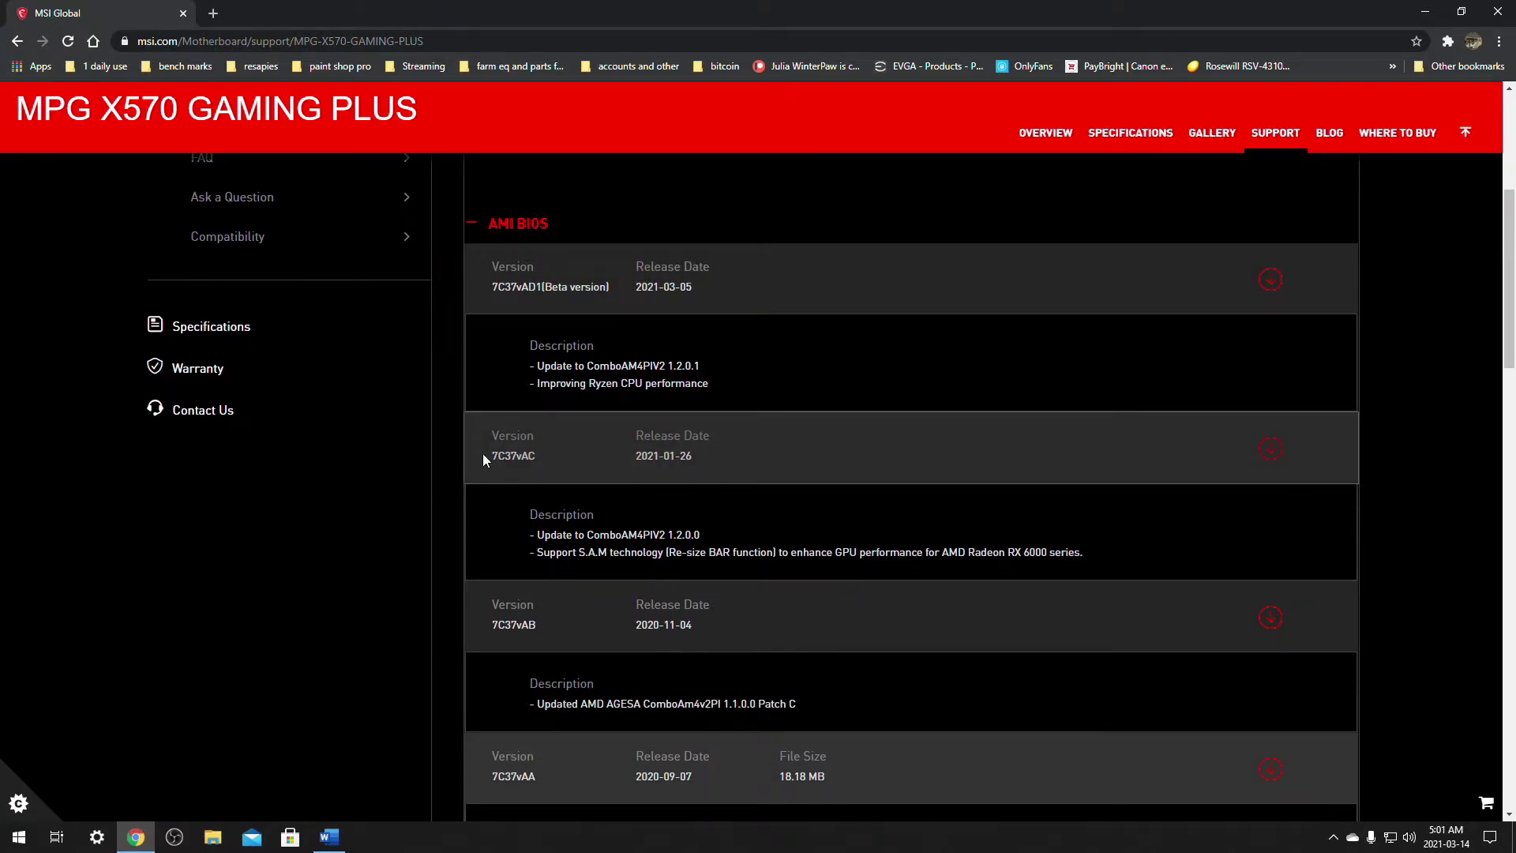
left_click(1269, 456)
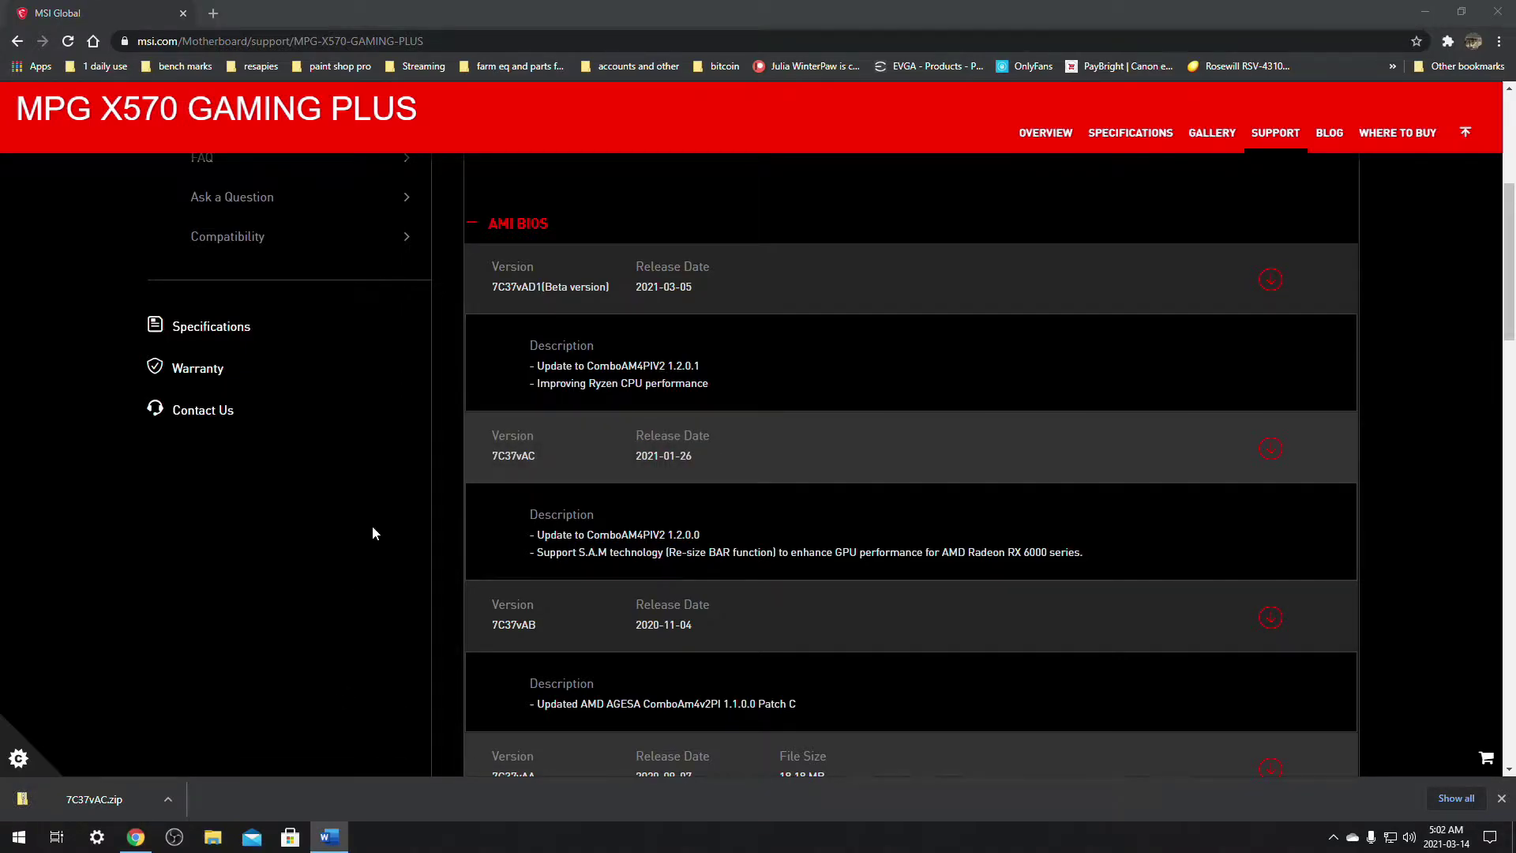
Step: Shrink the browser window, show the downloaded 7C37vAC.zip in its folder and move the archive onto the desktop
left_click_drag(658, 12, 1021, 76)
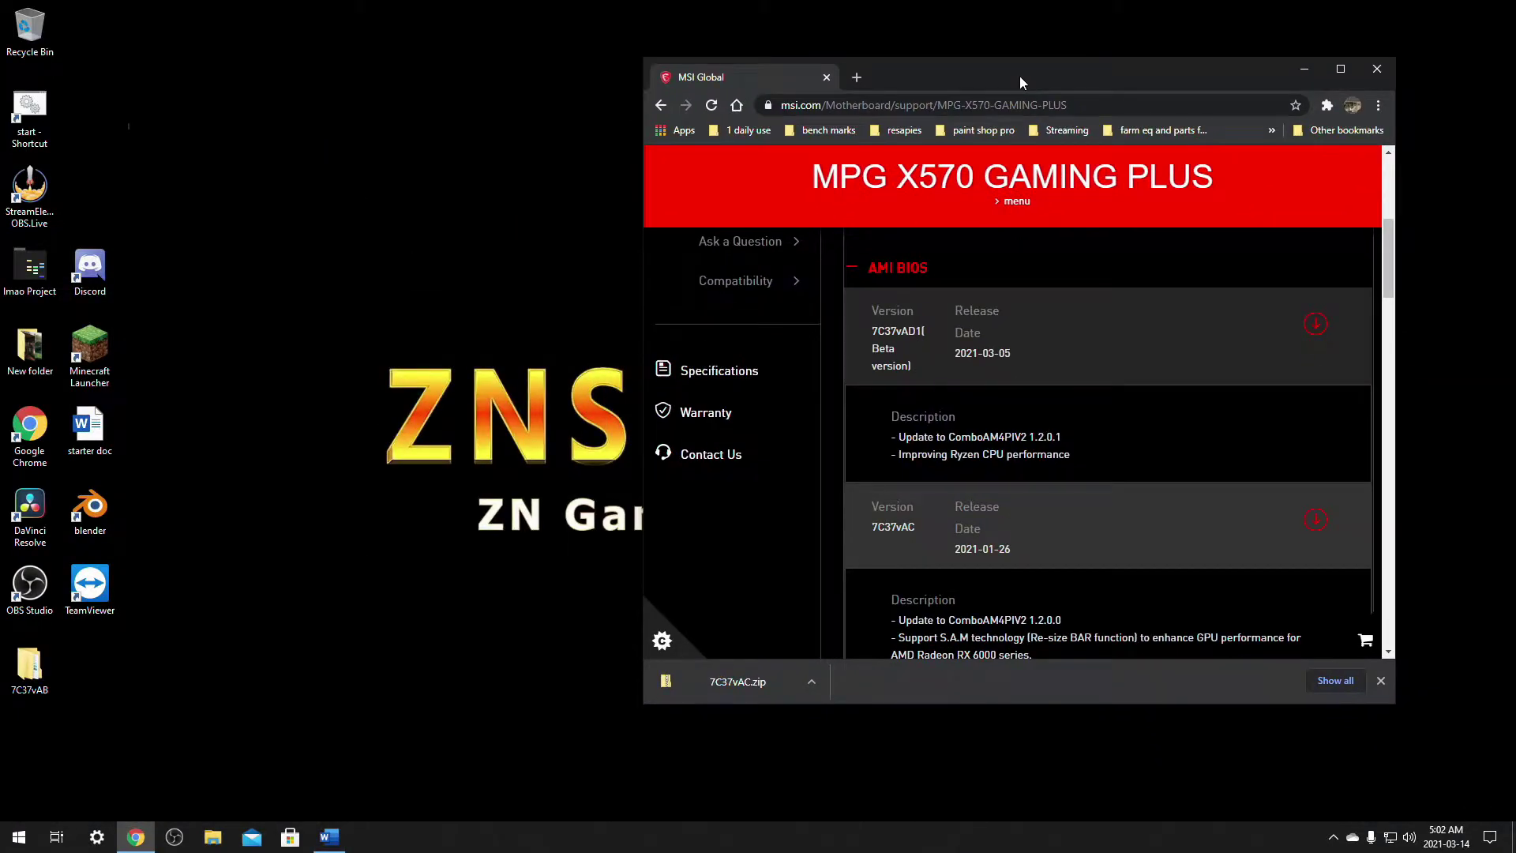
left_click(809, 680)
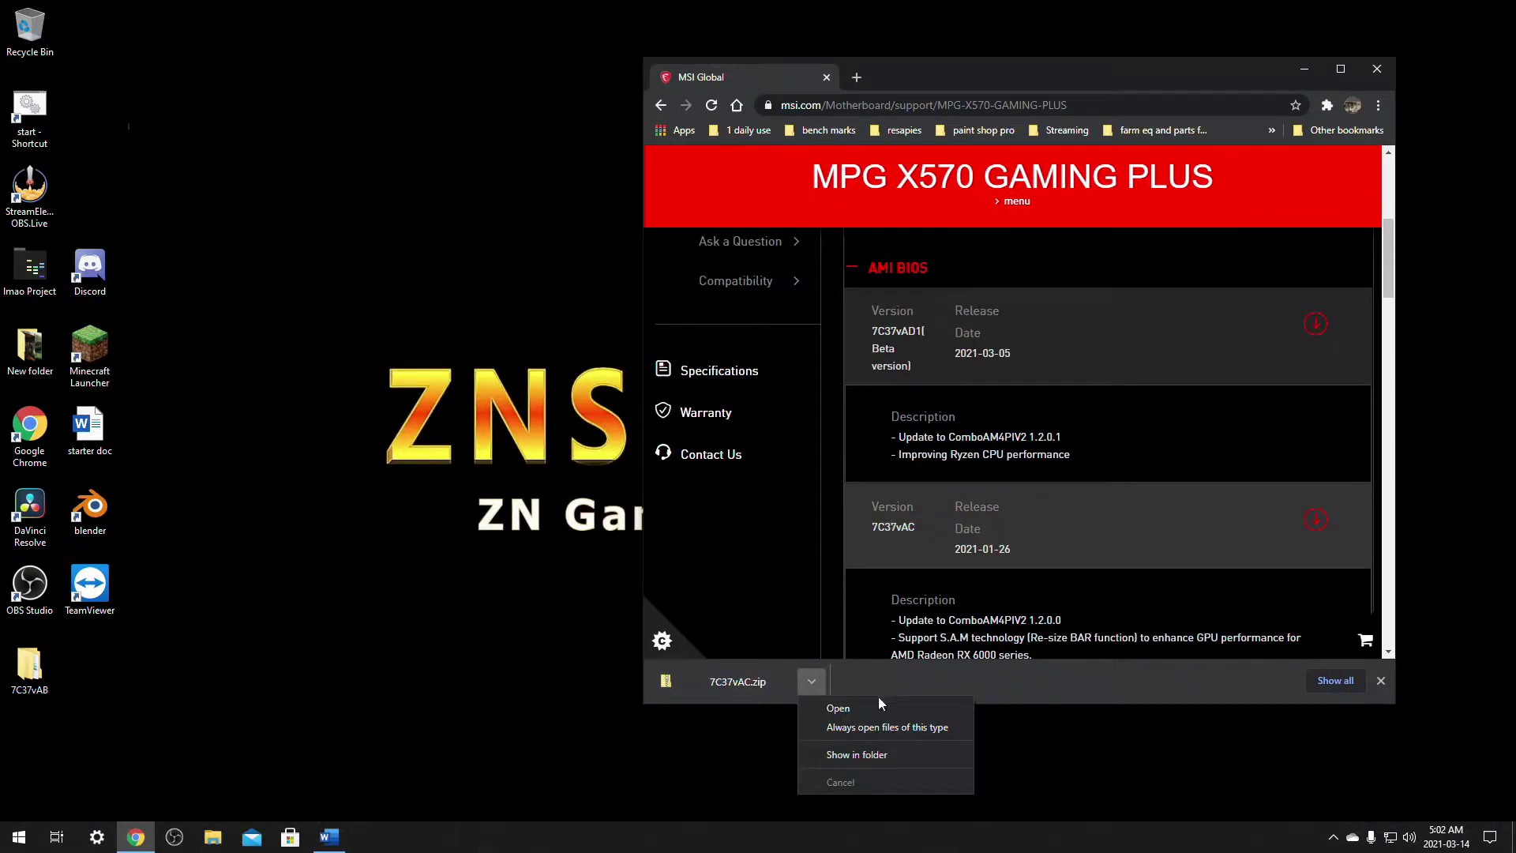
left_click(851, 754)
left_click_drag(1515, 473, 287, 280)
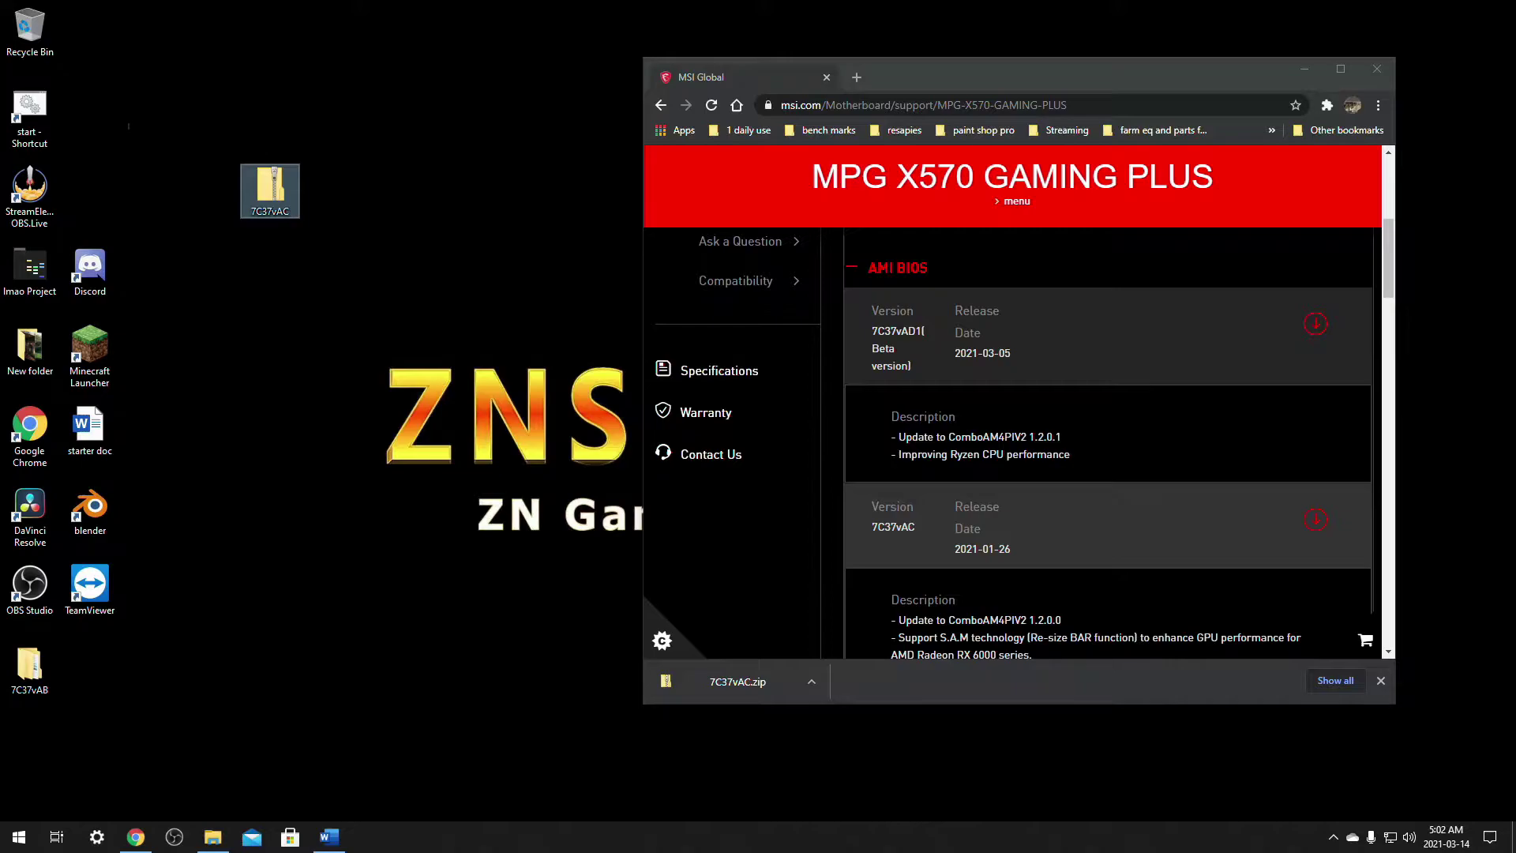
Step: Extract the 7C37vAC archive to the desktop and place the extracted folder beside the zip file
right_click(269, 196)
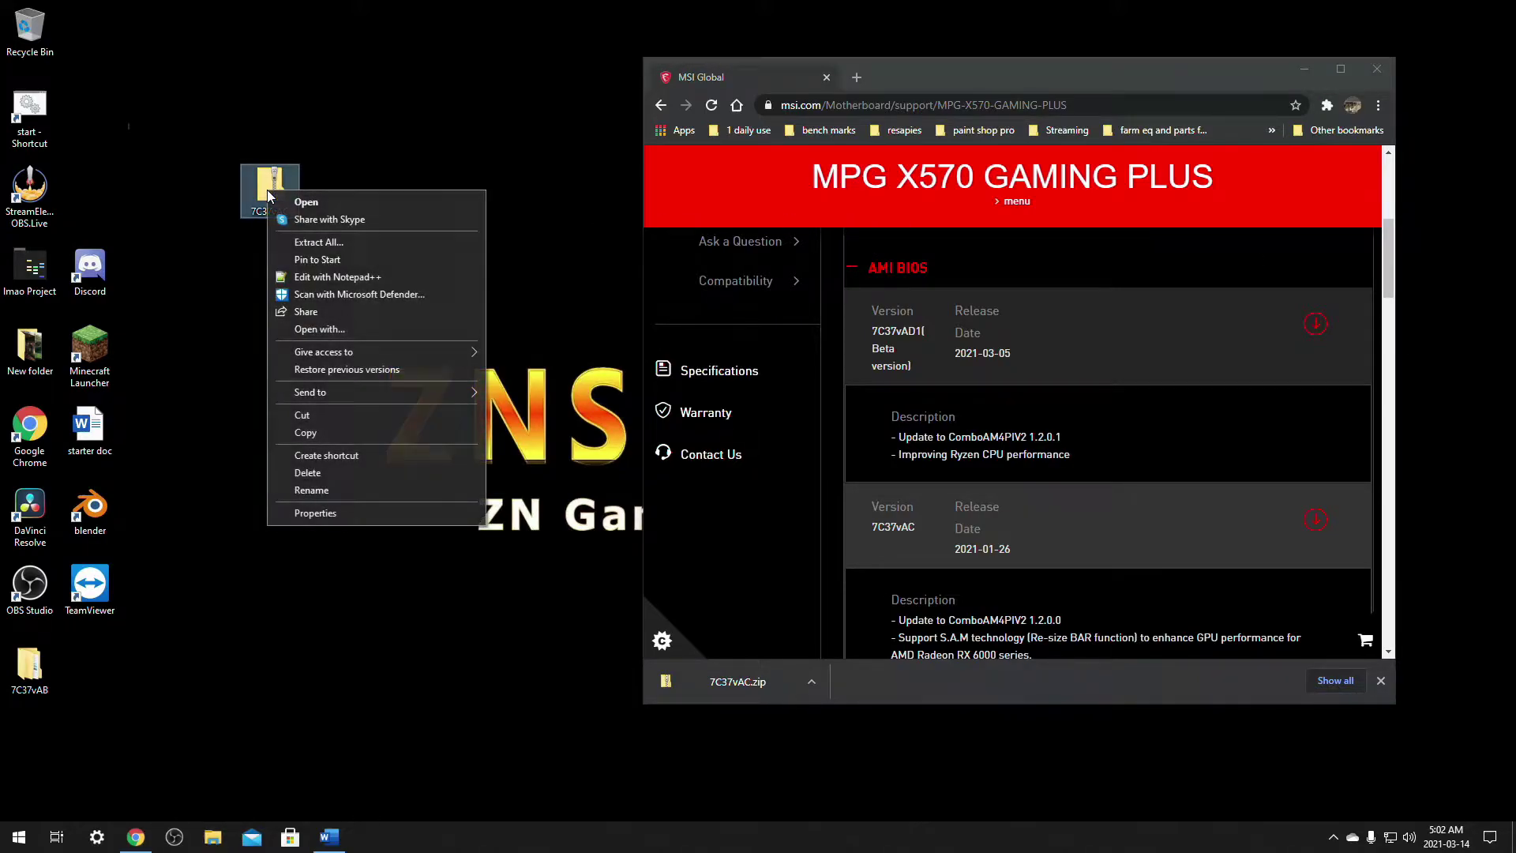
left_click(338, 243)
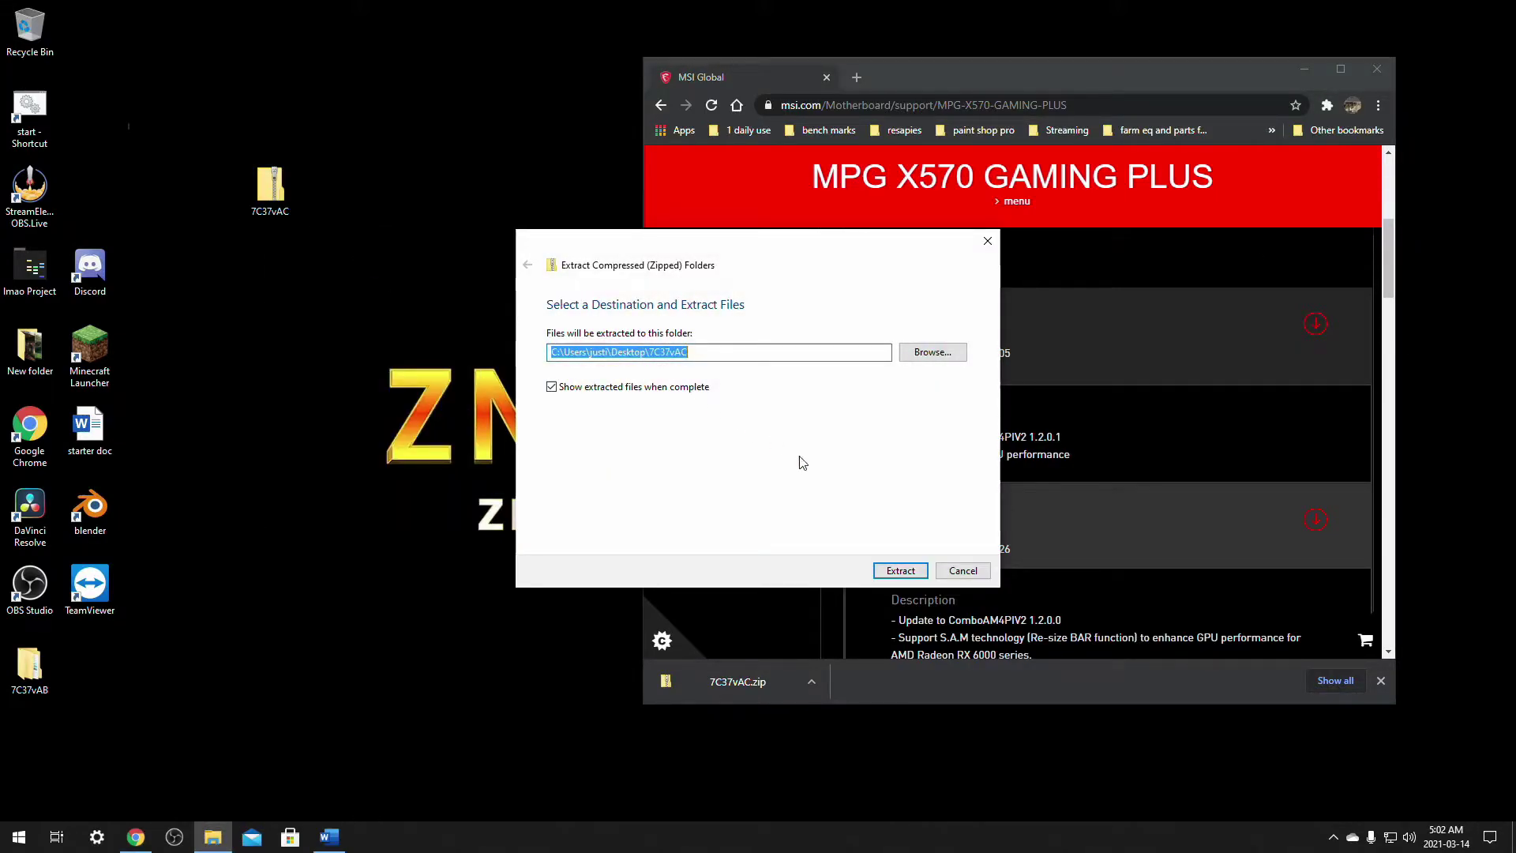
left_click(900, 570)
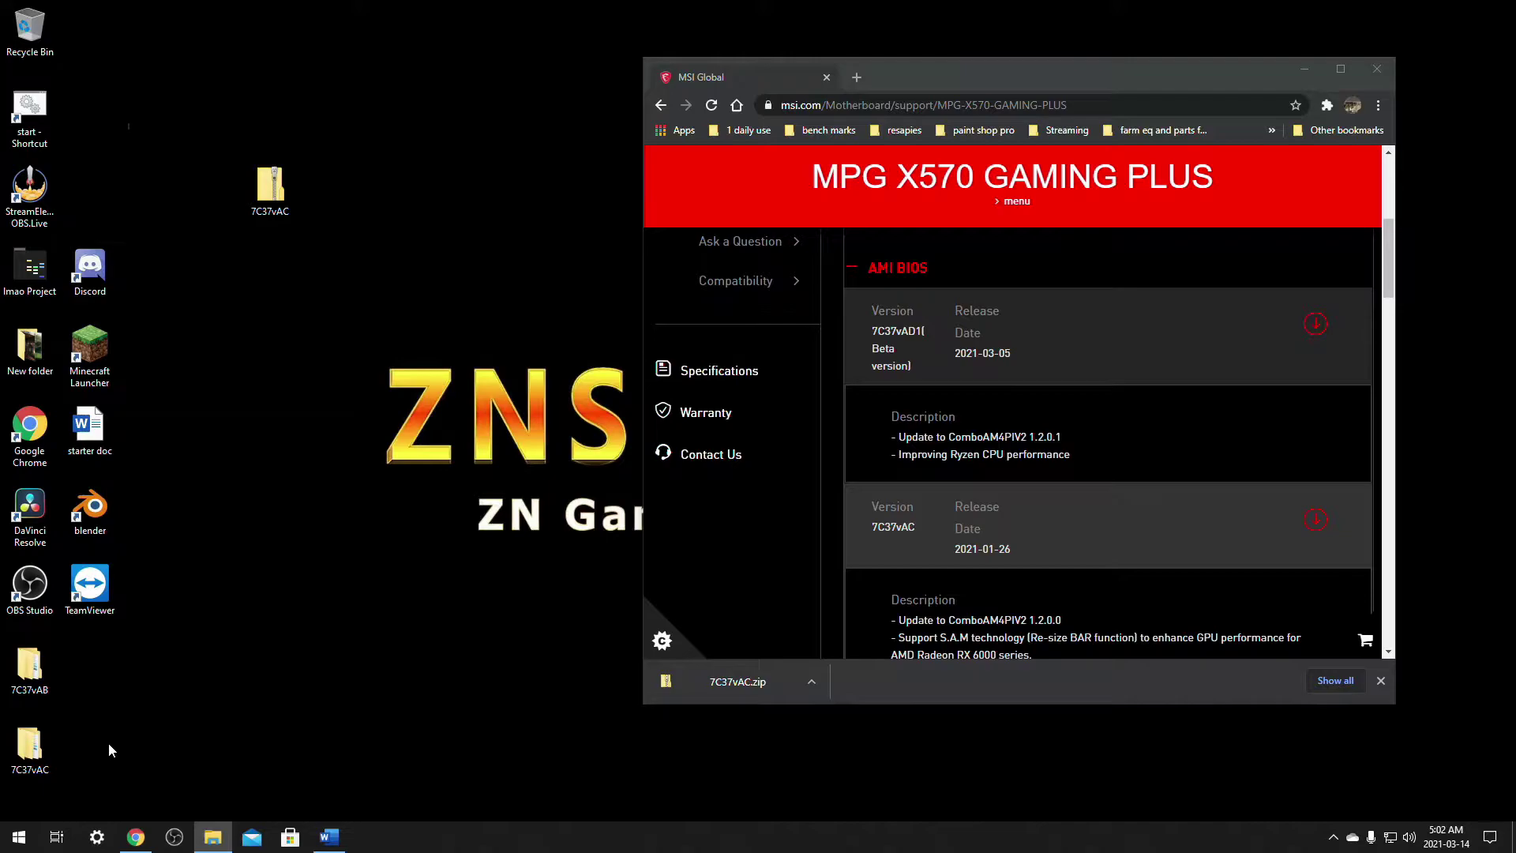
left_click_drag(47, 746, 352, 186)
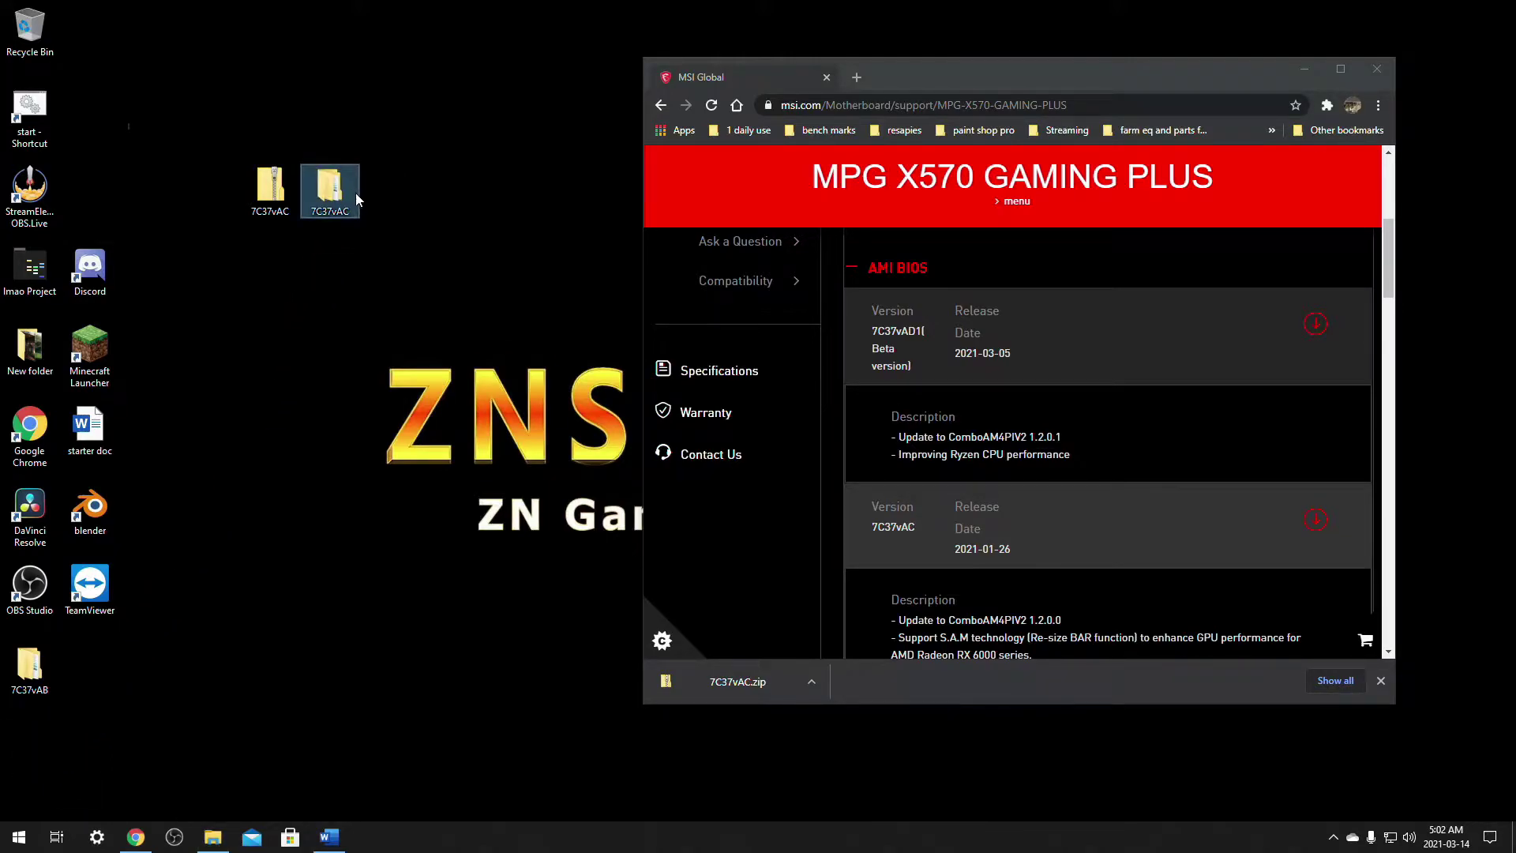
left_click(391, 266)
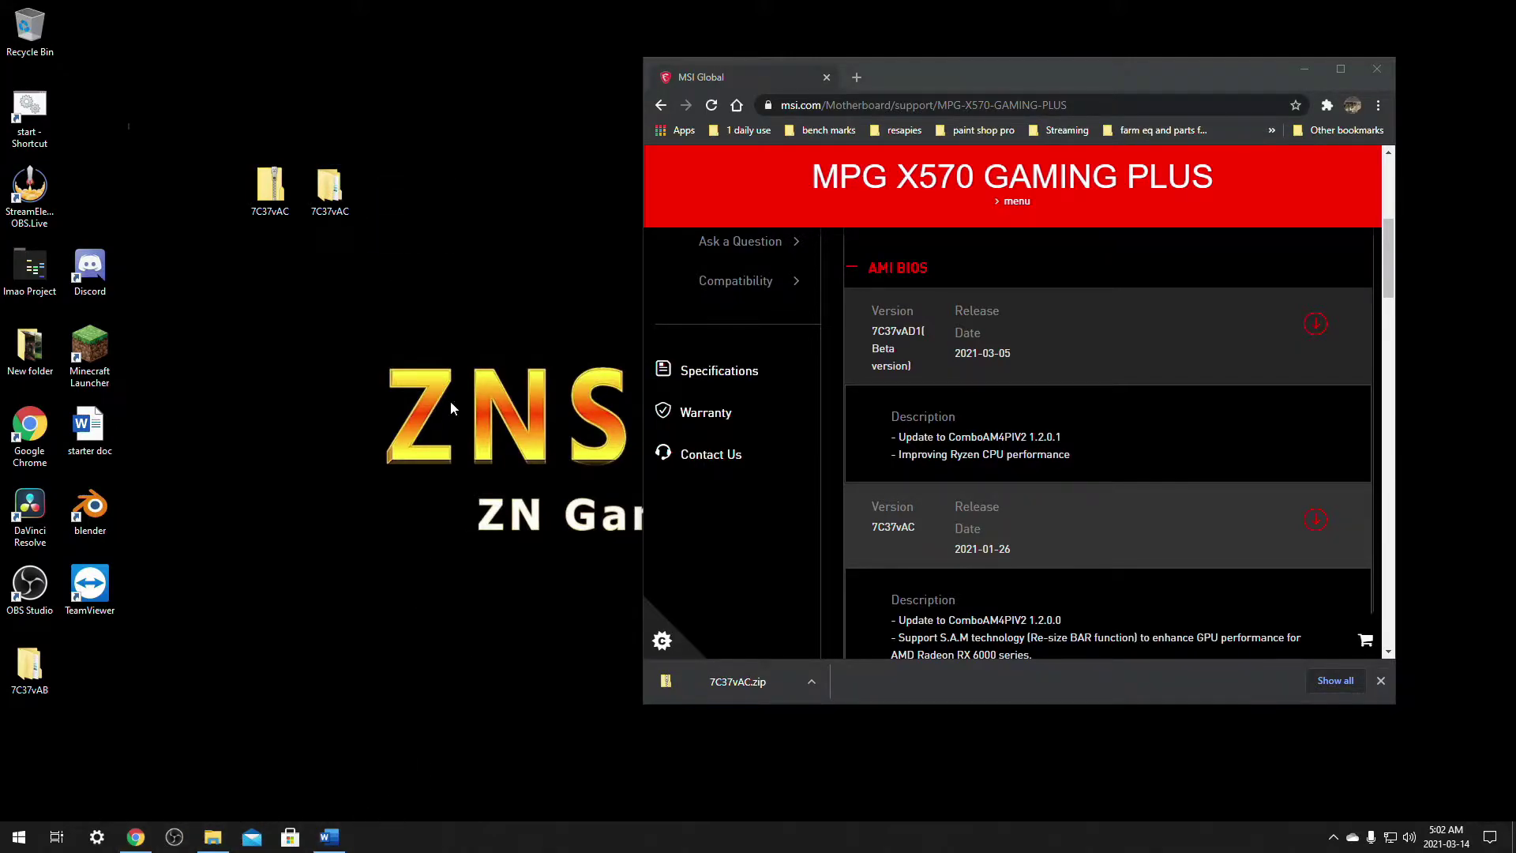
Step: Check the file system of the USB STICK (F:) drive in its properties using File Explorer
left_click(136, 836)
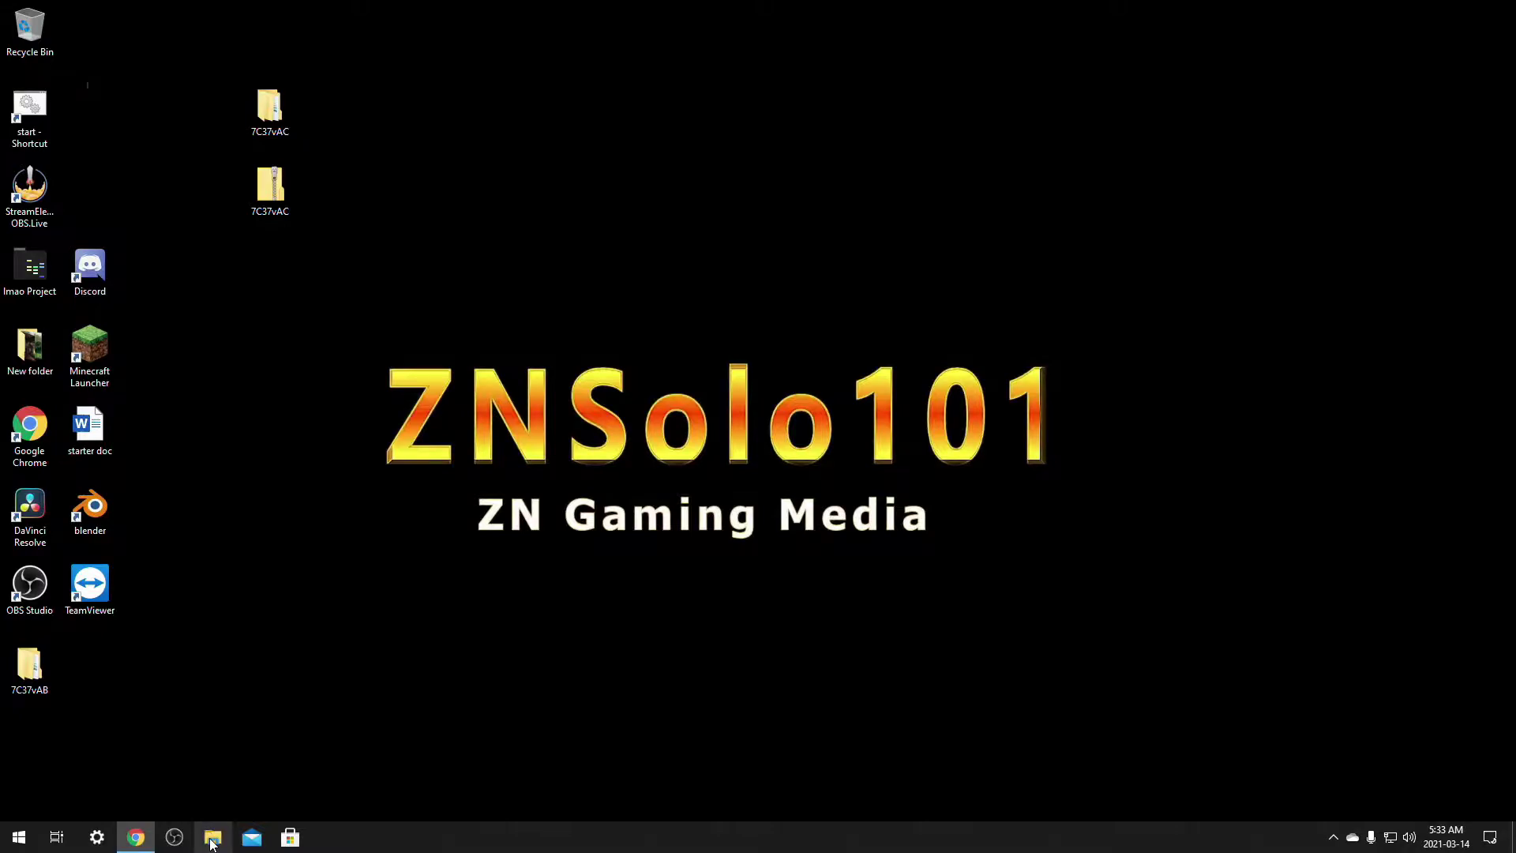
left_click(211, 839)
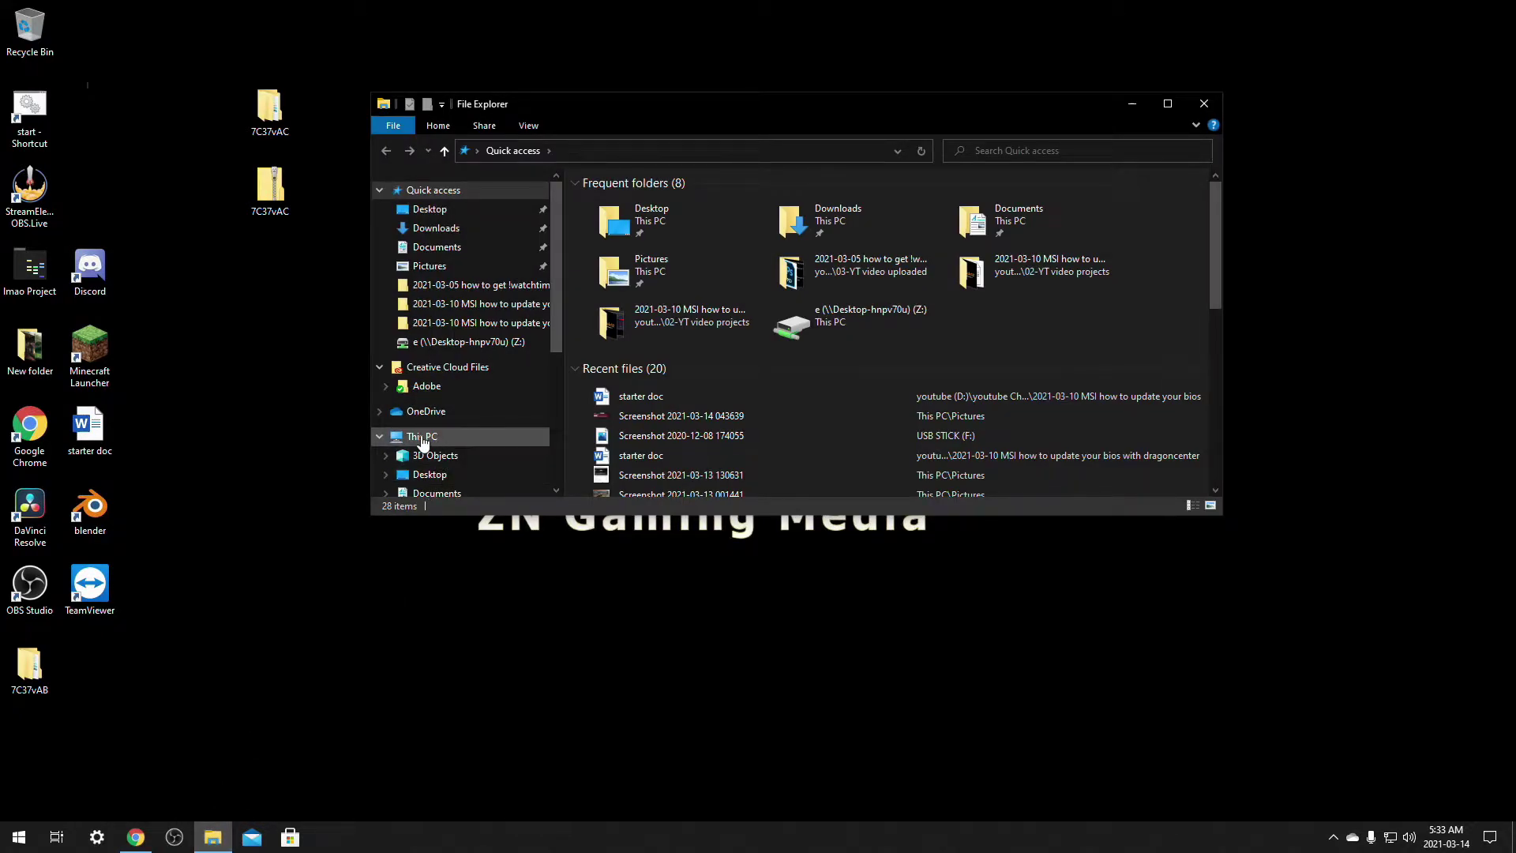
left_click(423, 439)
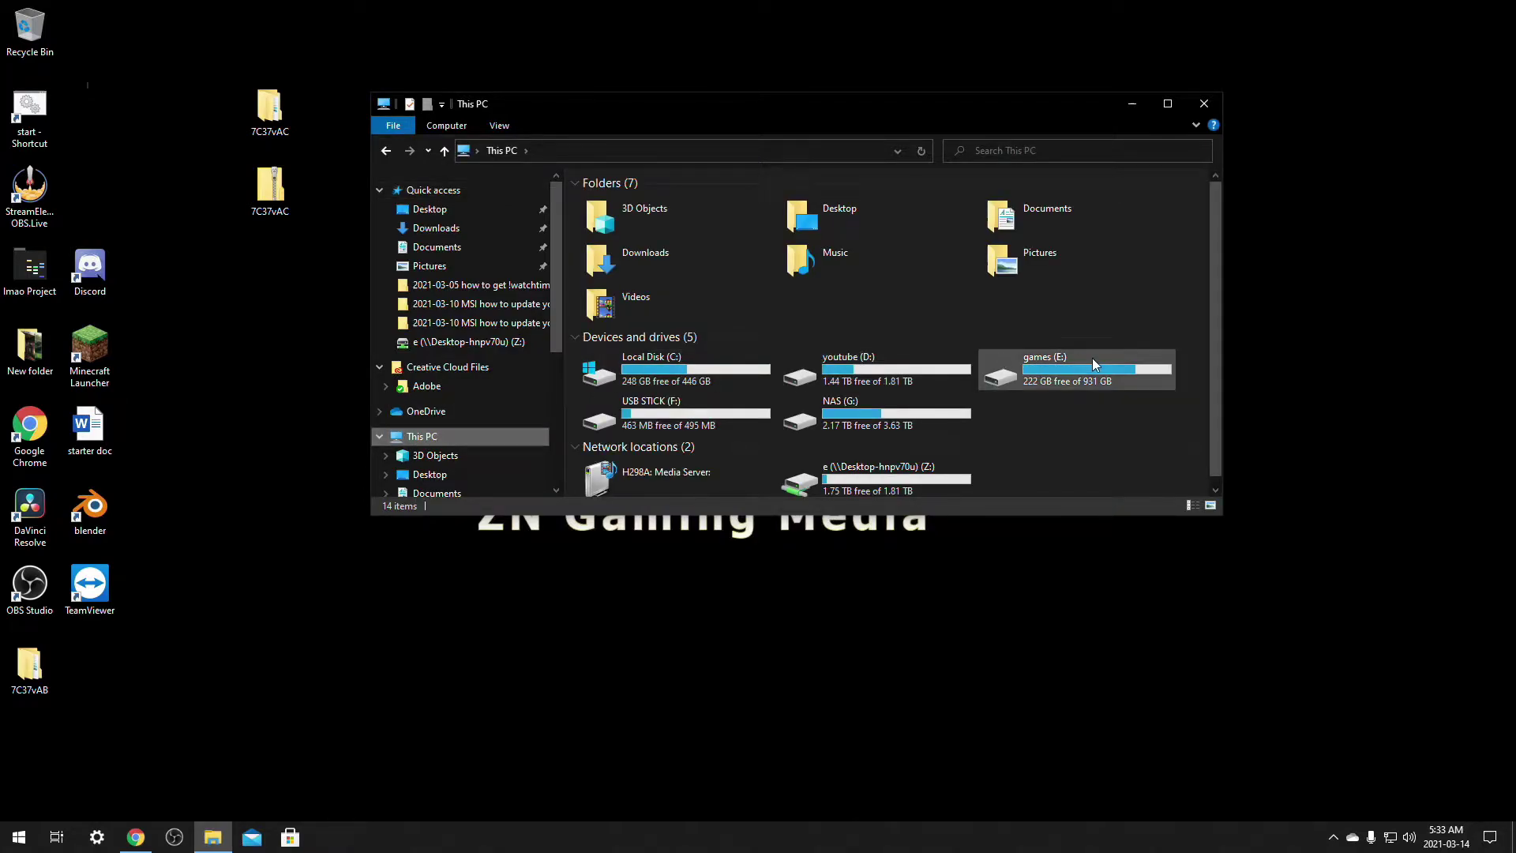
right_click(645, 414)
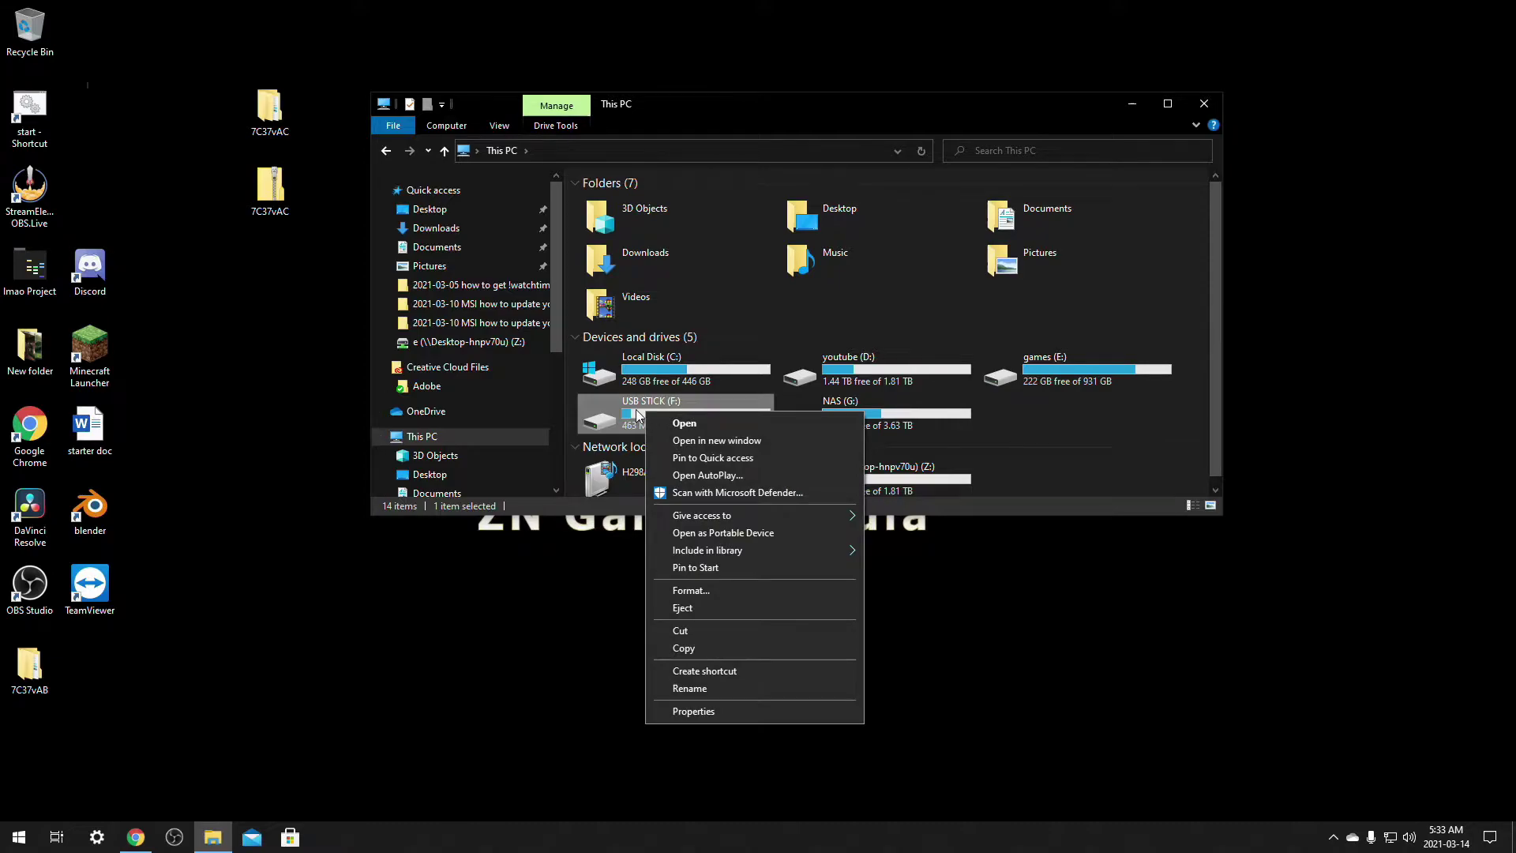
left_click(727, 710)
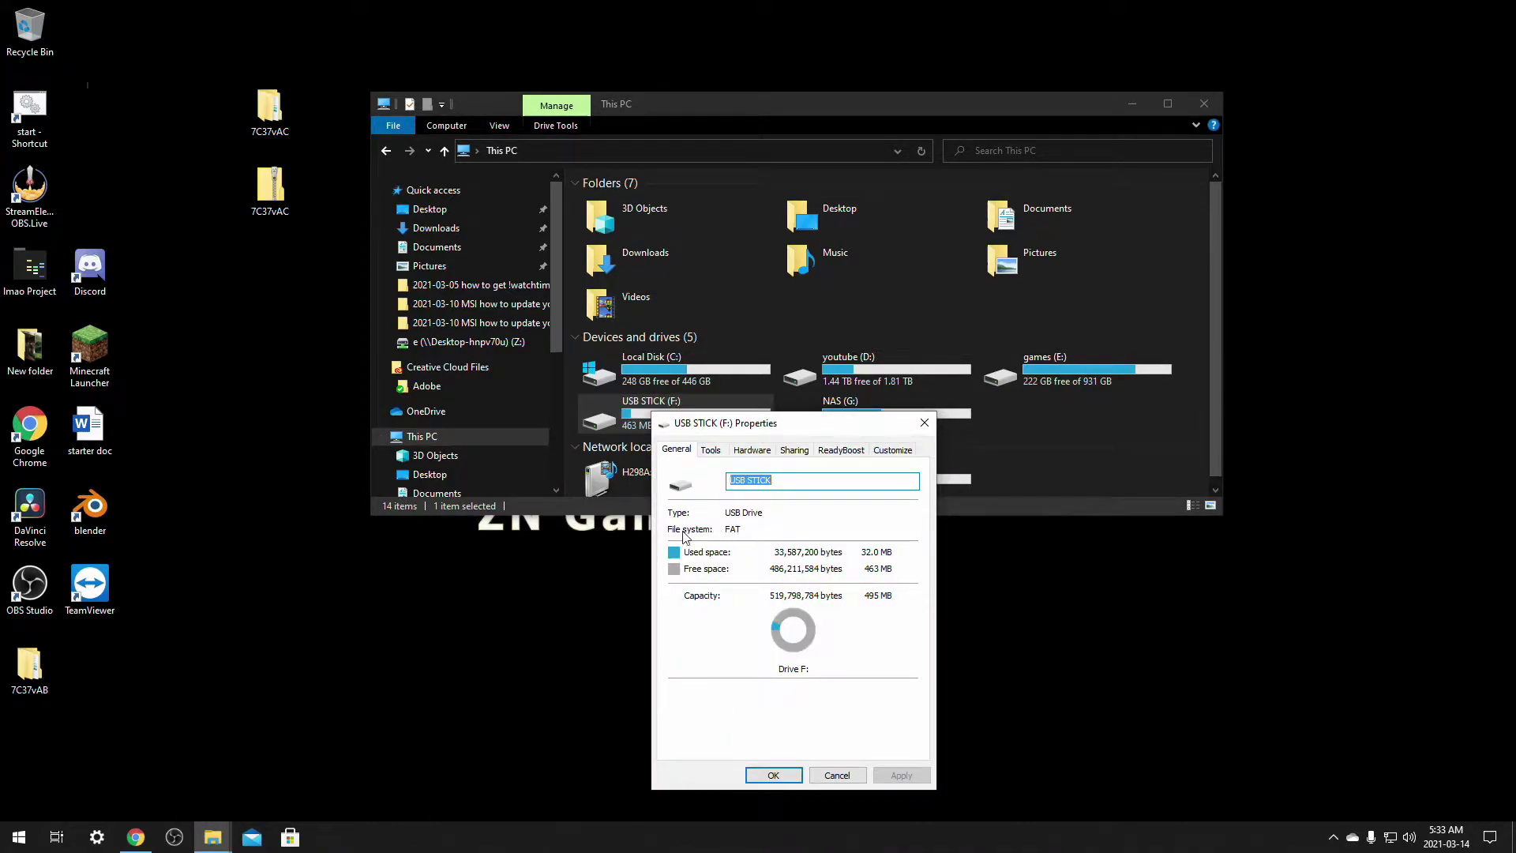
left_click(716, 451)
key("Escape")
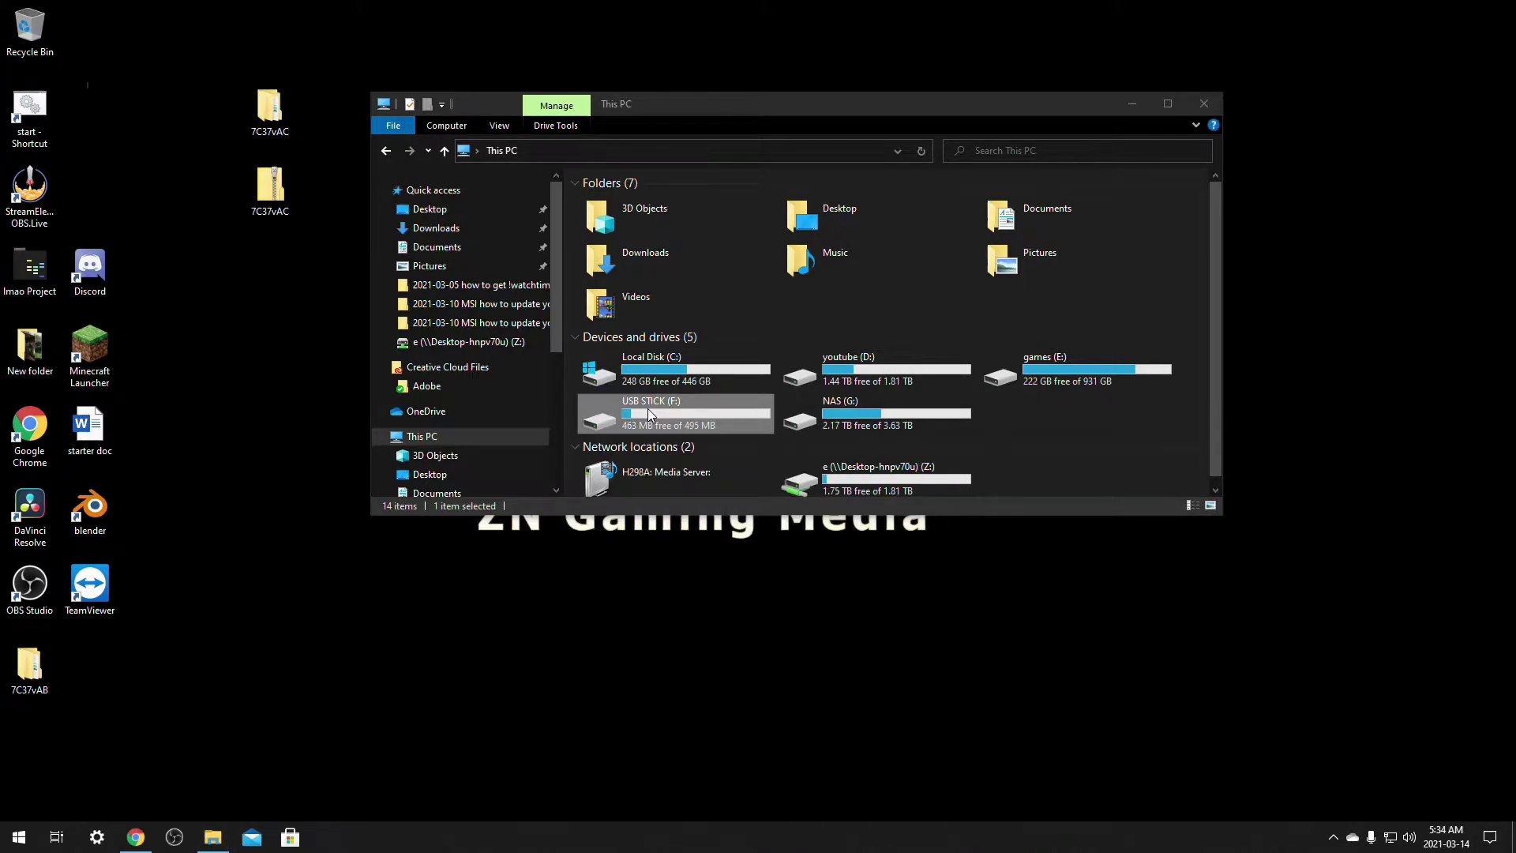
Step: Quick format the USB STICK (F:) drive as FAT with 8192-byte allocation units and the volume label USB STICK
right_click(645, 416)
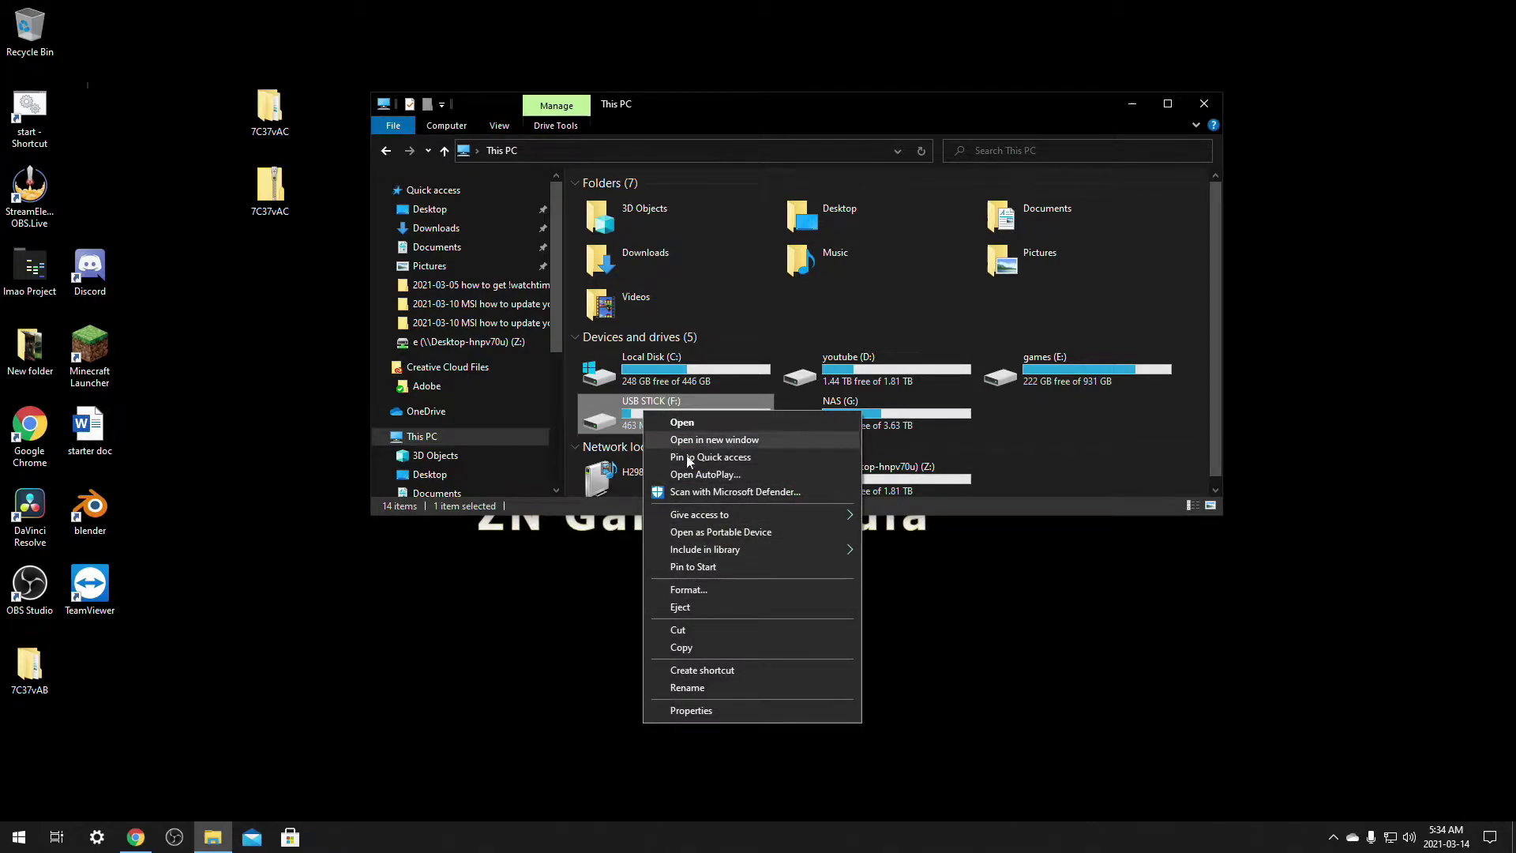
left_click(707, 590)
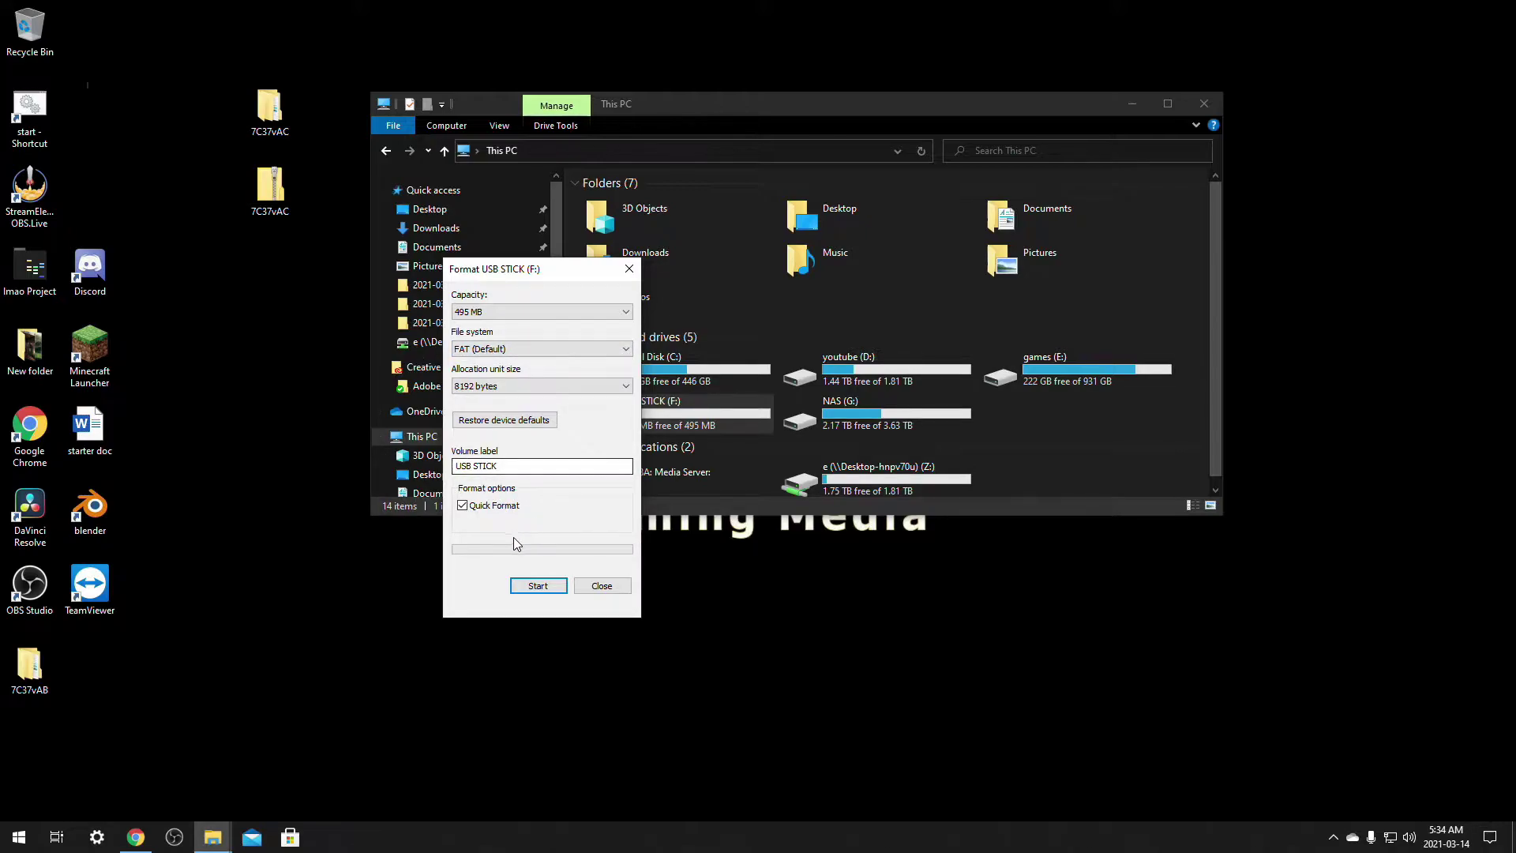
left_click(538, 586)
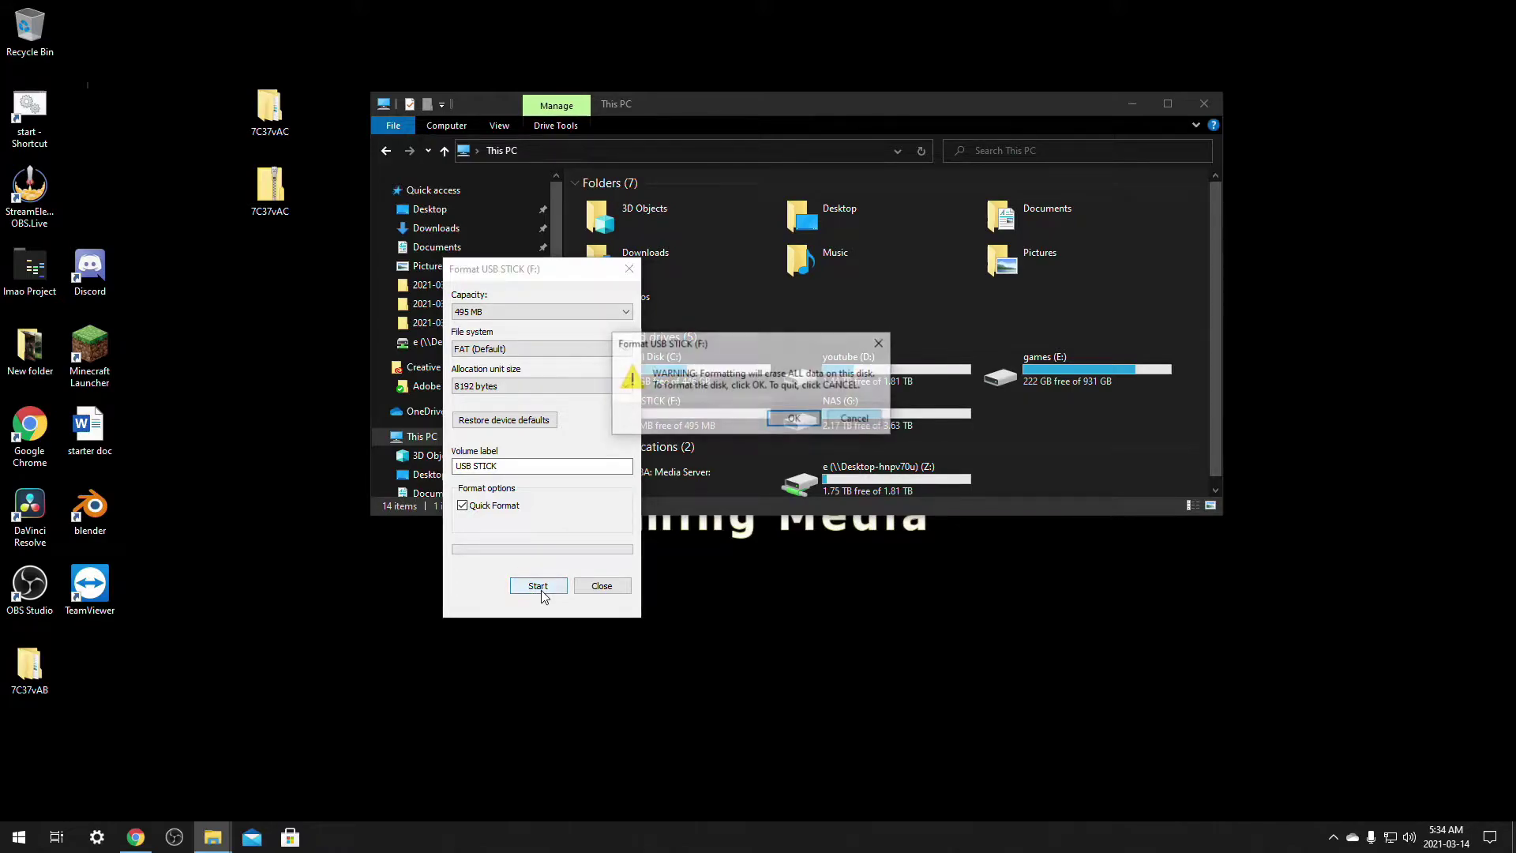
left_click(794, 419)
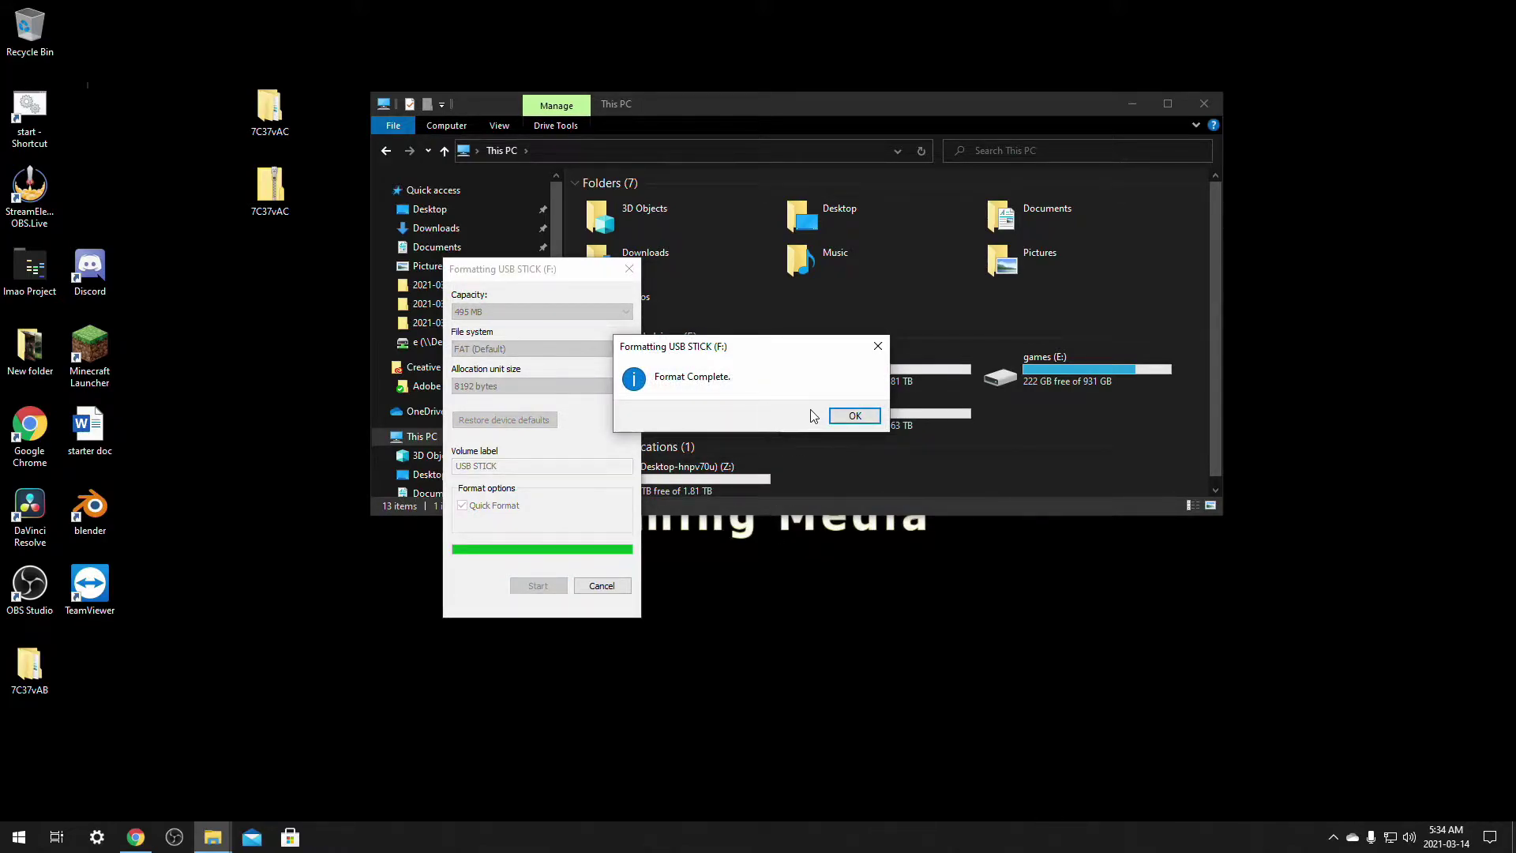
left_click(854, 415)
left_click(406, 474)
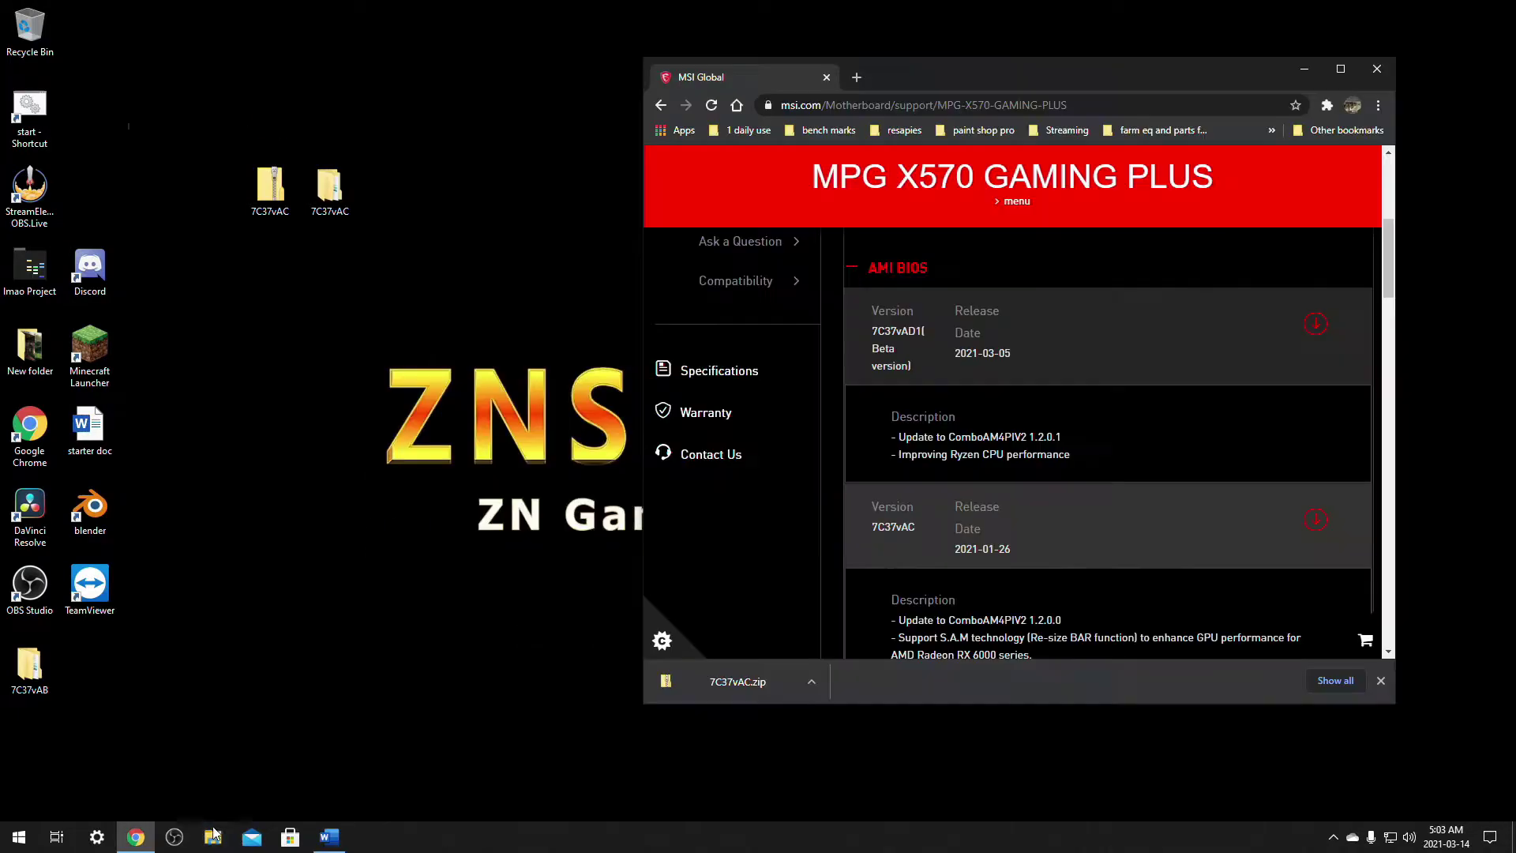
Step: Show the USB STICK (F:) drive's contents in File Explorer and move the window clear of the extracted 7C37vAC folder on the desktop
left_click_drag(1515, 243, 524, 139)
scroll(333, 441, "down", 2)
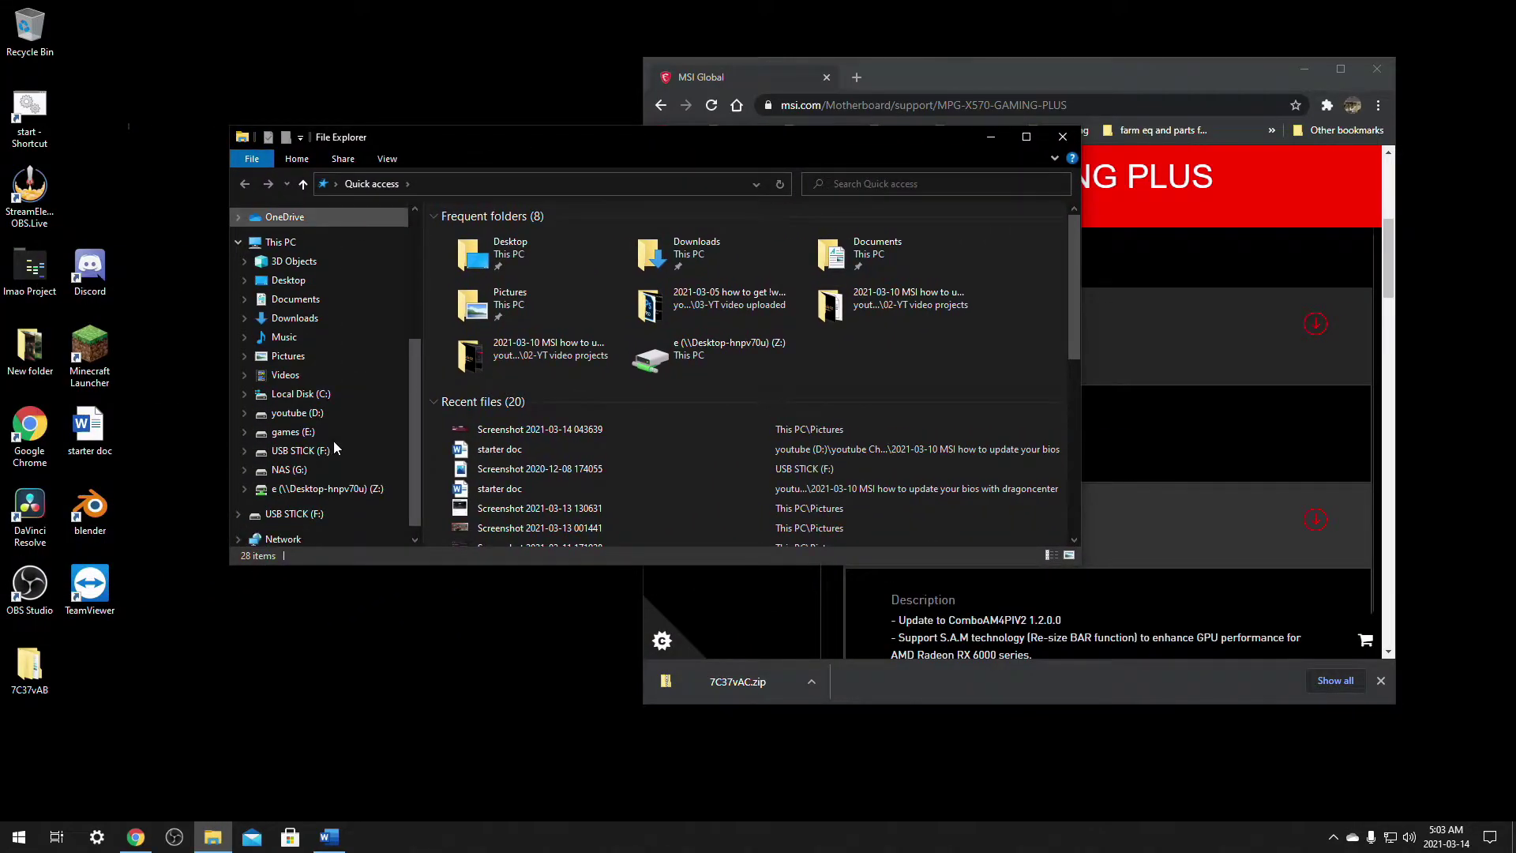
left_click(295, 453)
left_click_drag(591, 140, 813, 184)
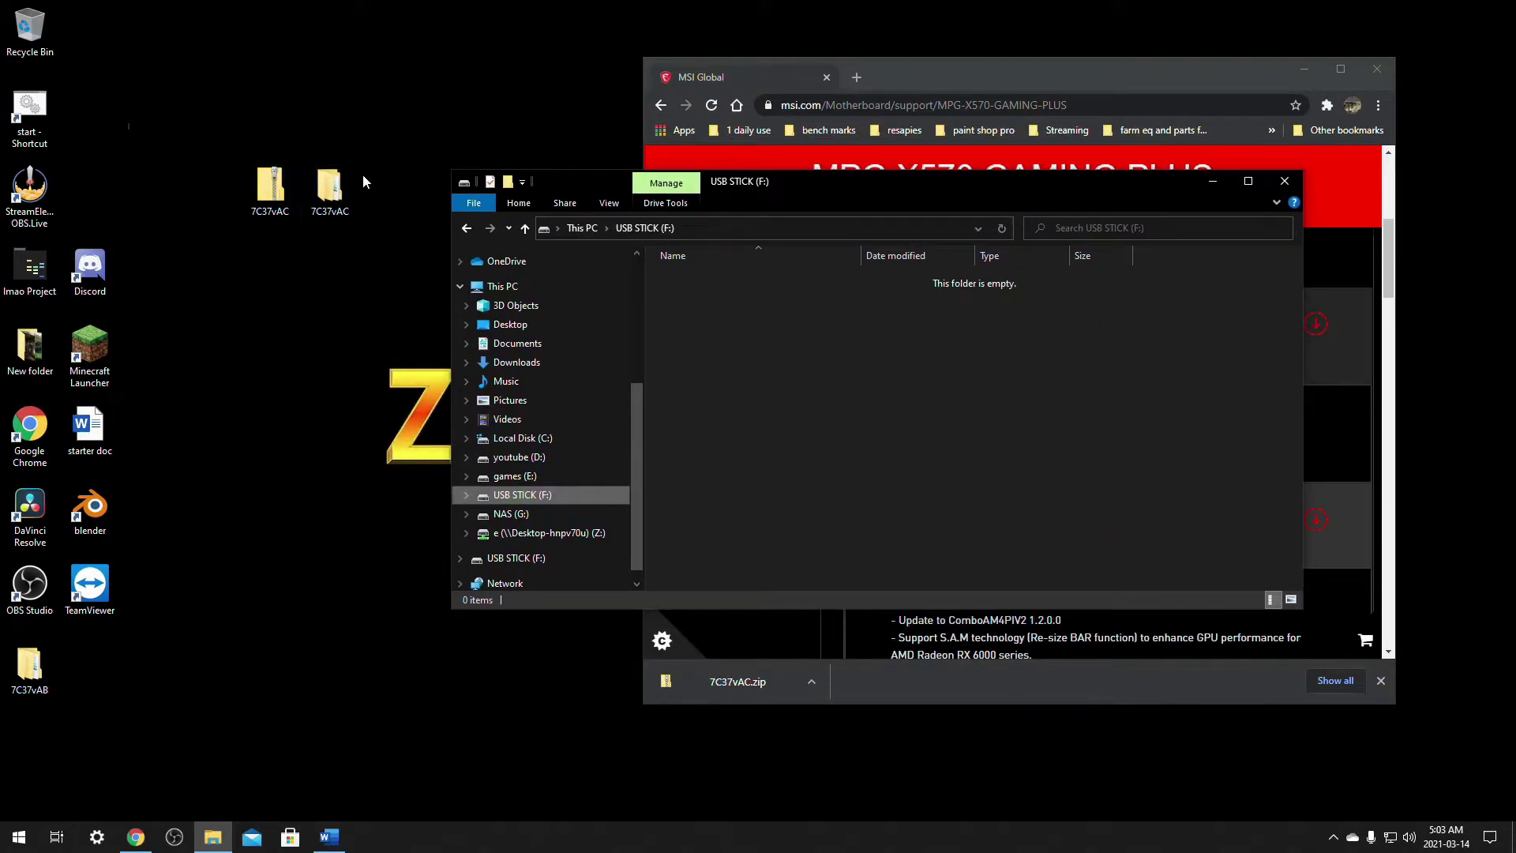
Step: Place the extracted 7C37vAC folder above the zip file on the desktop and open its inner 7C37vAC folder
left_click_drag(328, 183, 261, 94)
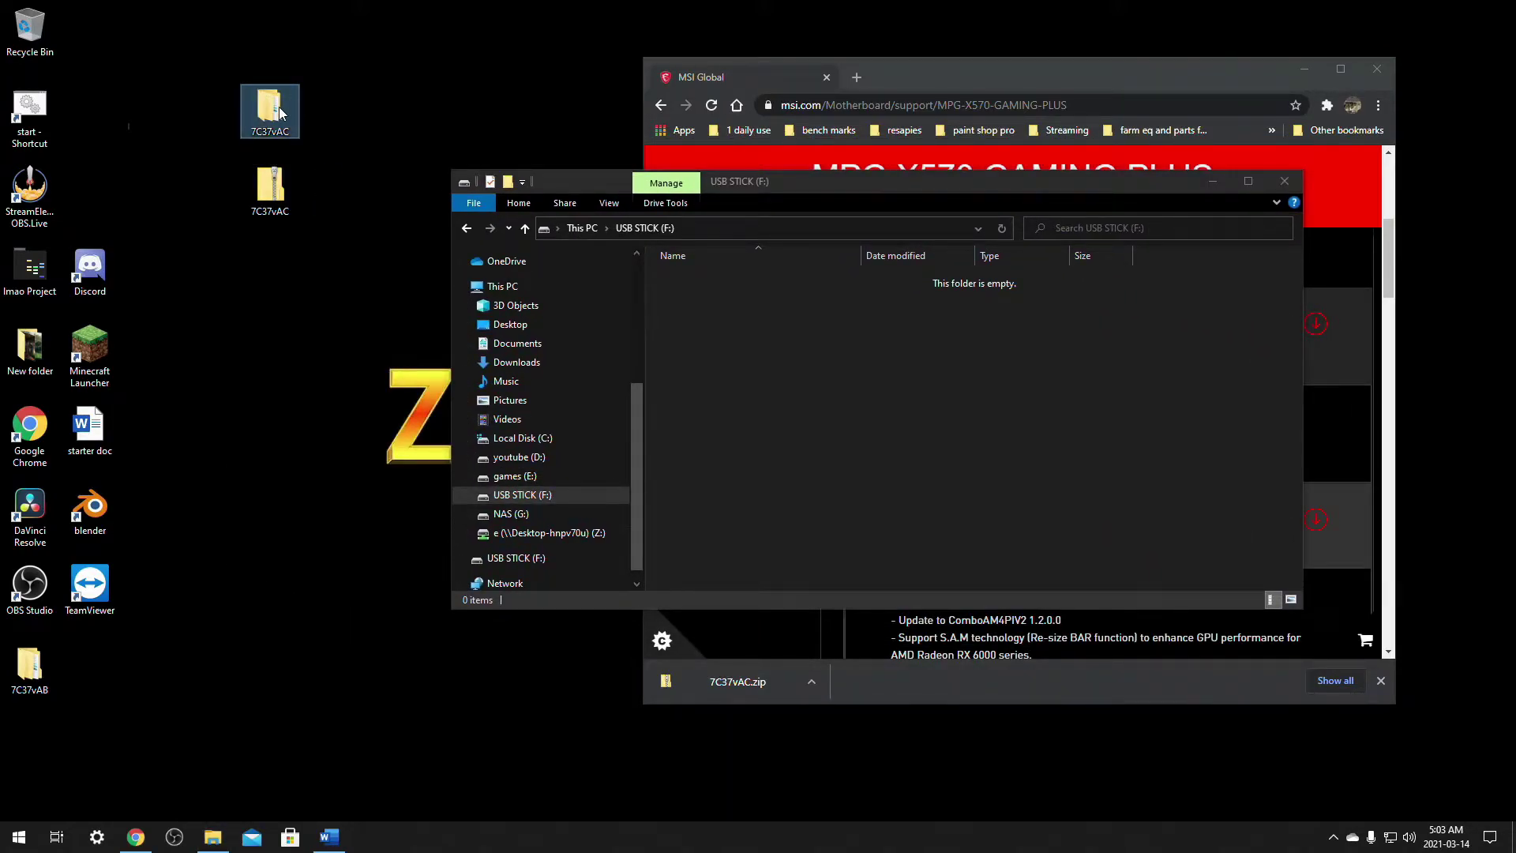
double_click(280, 113)
left_click_drag(790, 202, 407, 70)
double_click(338, 161)
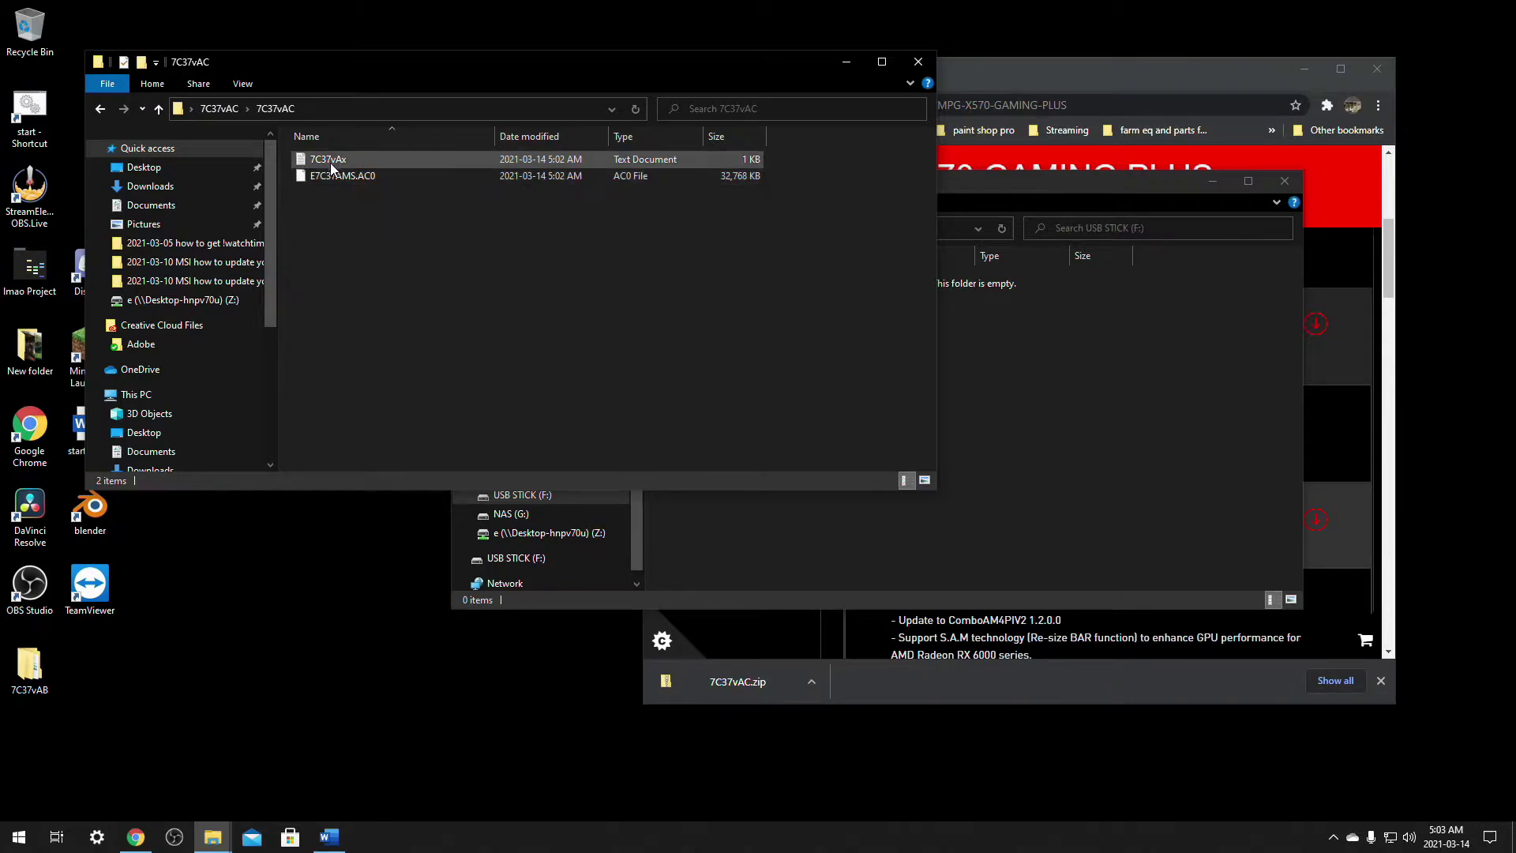
Step: Copy the 7C37vAx text document and the E7C37AMS.AC0 file from the 7C37vAC folder to the root of USB STICK (F:)
left_click_drag(351, 219, 326, 166)
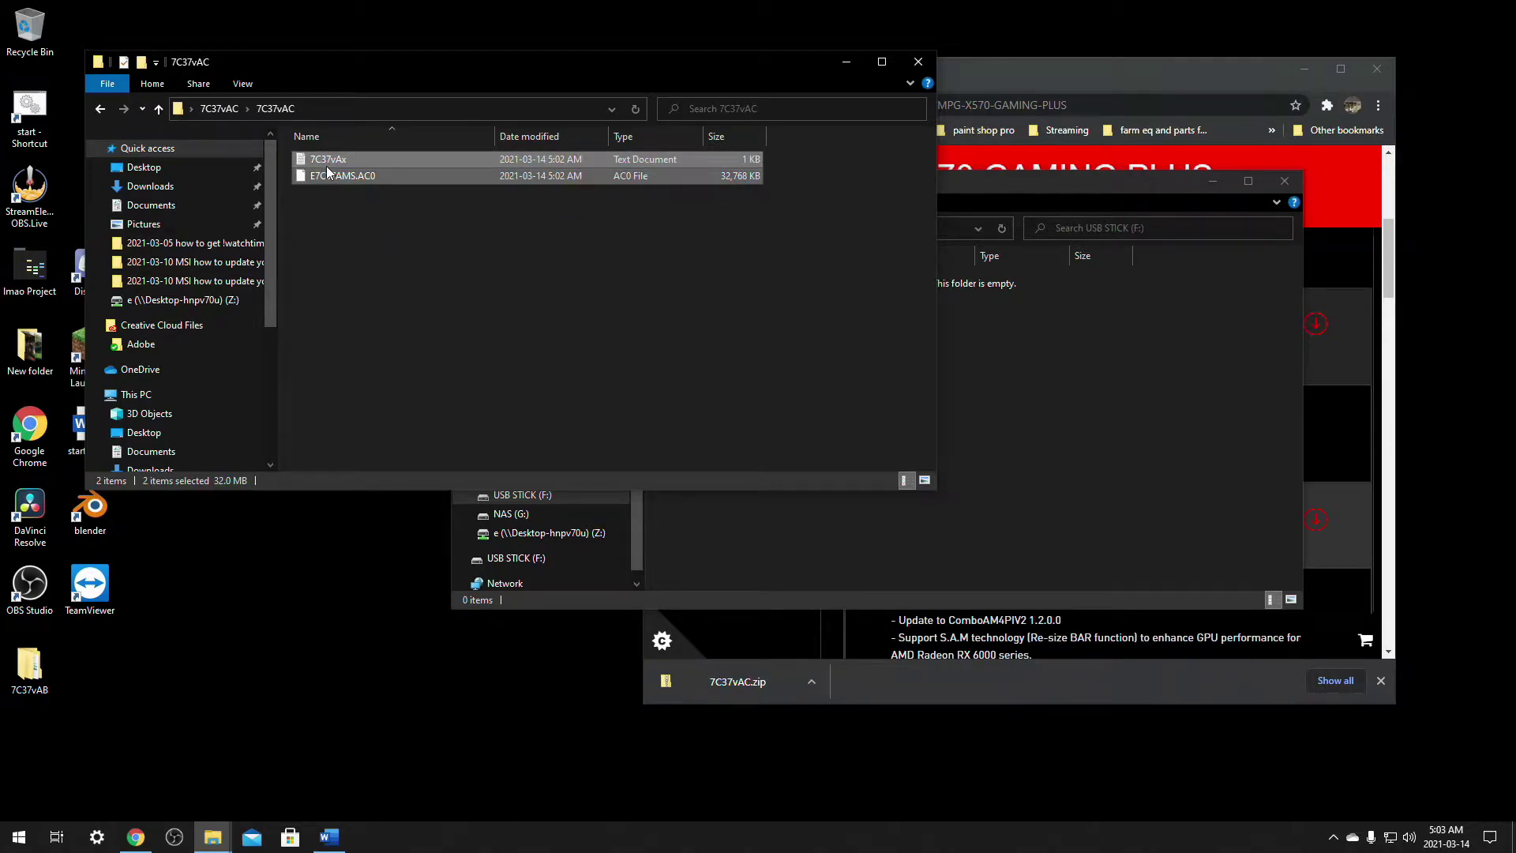
right_click(326, 166)
left_click(366, 316)
left_click(1043, 470)
right_click(703, 352)
left_click(758, 462)
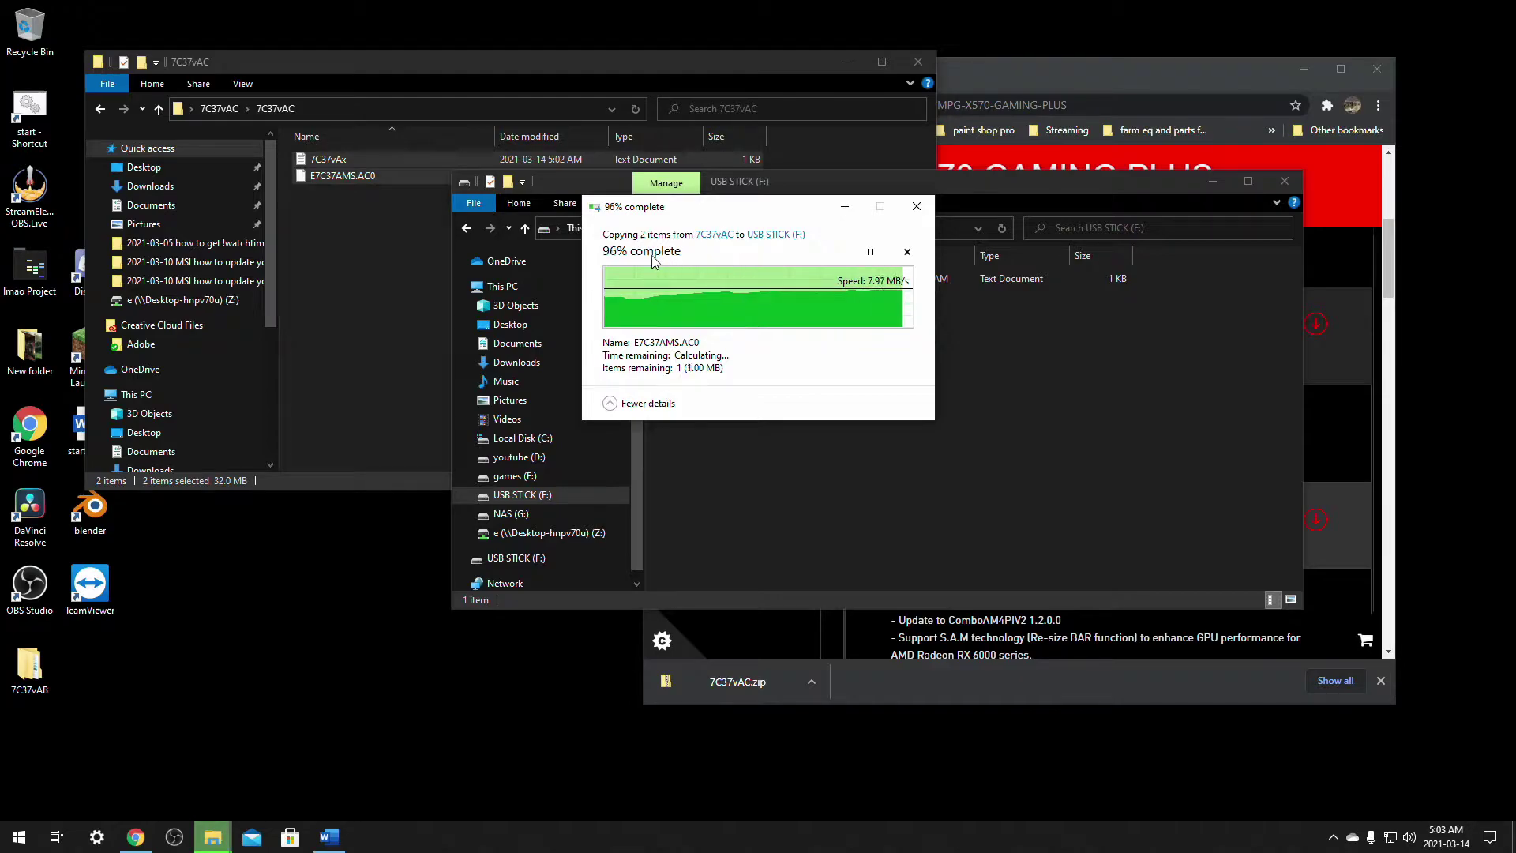
Step: Close the 7C37vAC folder window and move the USB STICK (F:) window clear of the browser
left_click_drag(316, 59, 345, 69)
left_click(471, 241)
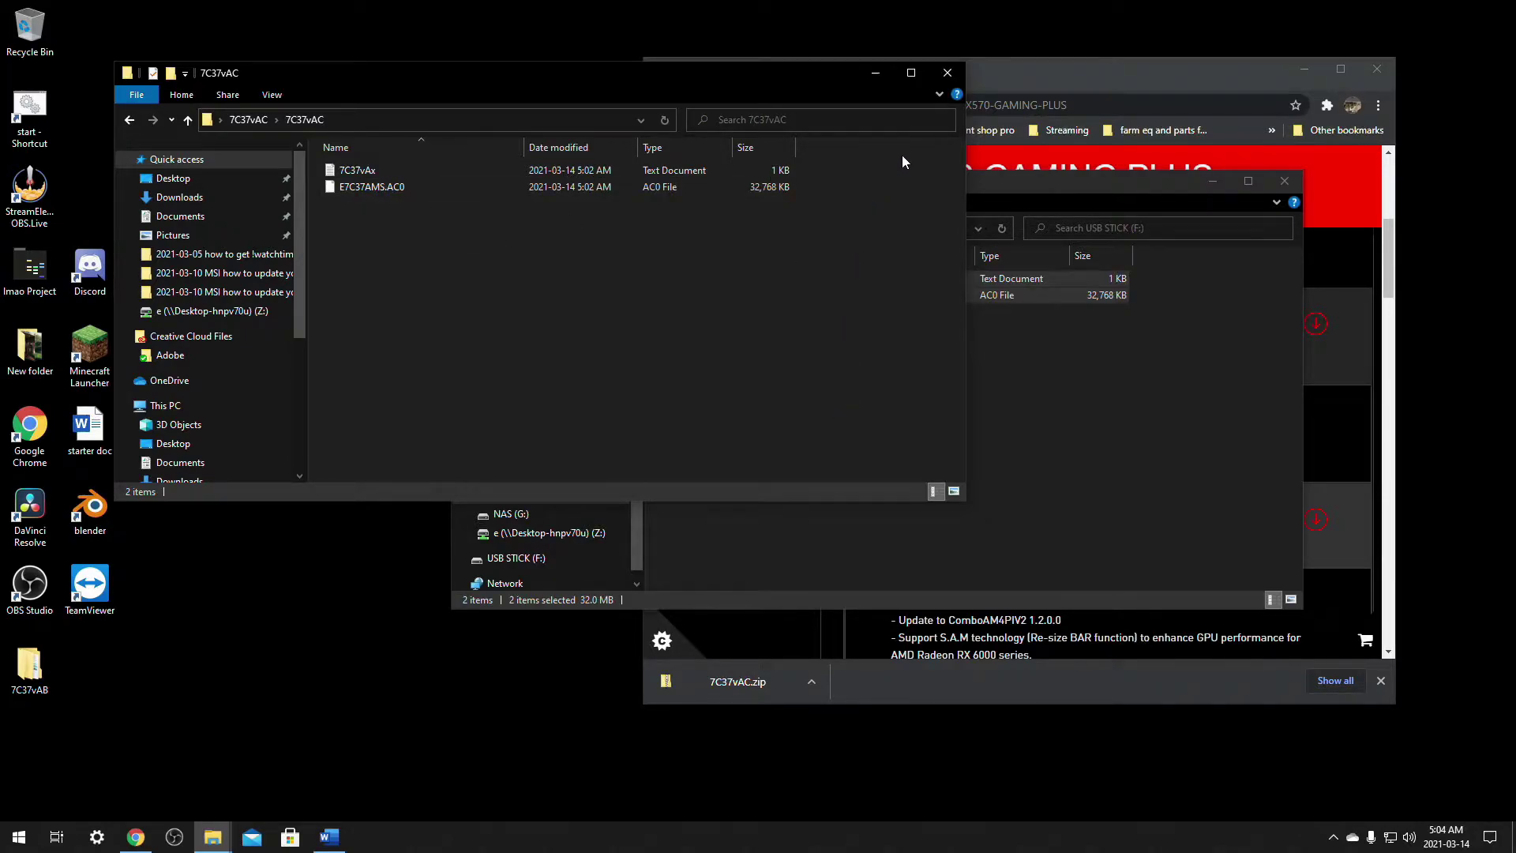
left_click(947, 73)
left_click_drag(883, 196, 720, 191)
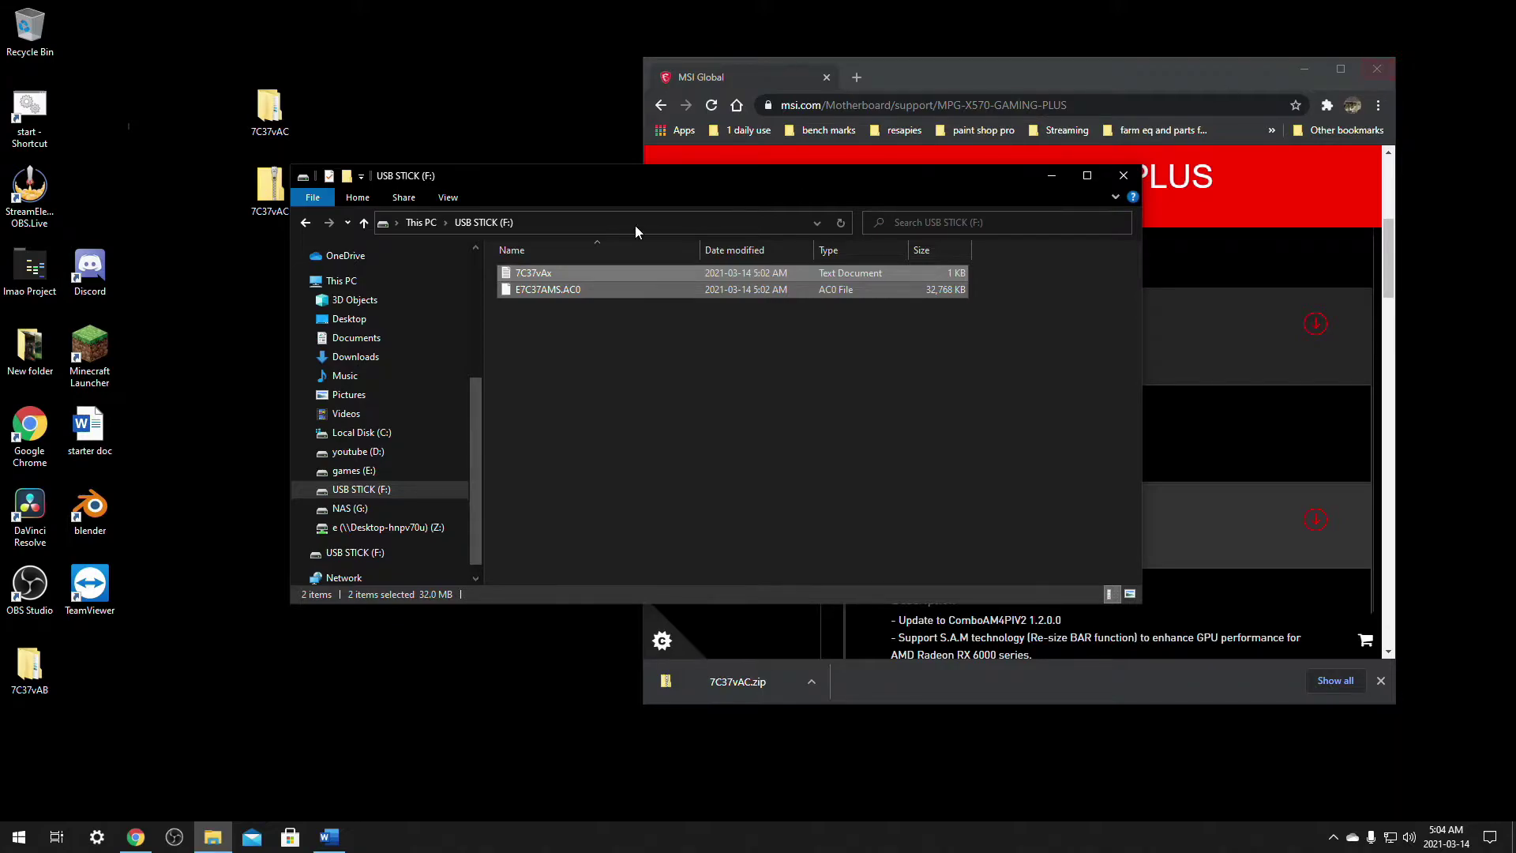
mouse_move(551, 169)
left_mouse_down()
mouse_move(521, 187)
mouse_move(518, 115)
mouse_move(510, 148)
mouse_move(458, 136)
left_mouse_up()
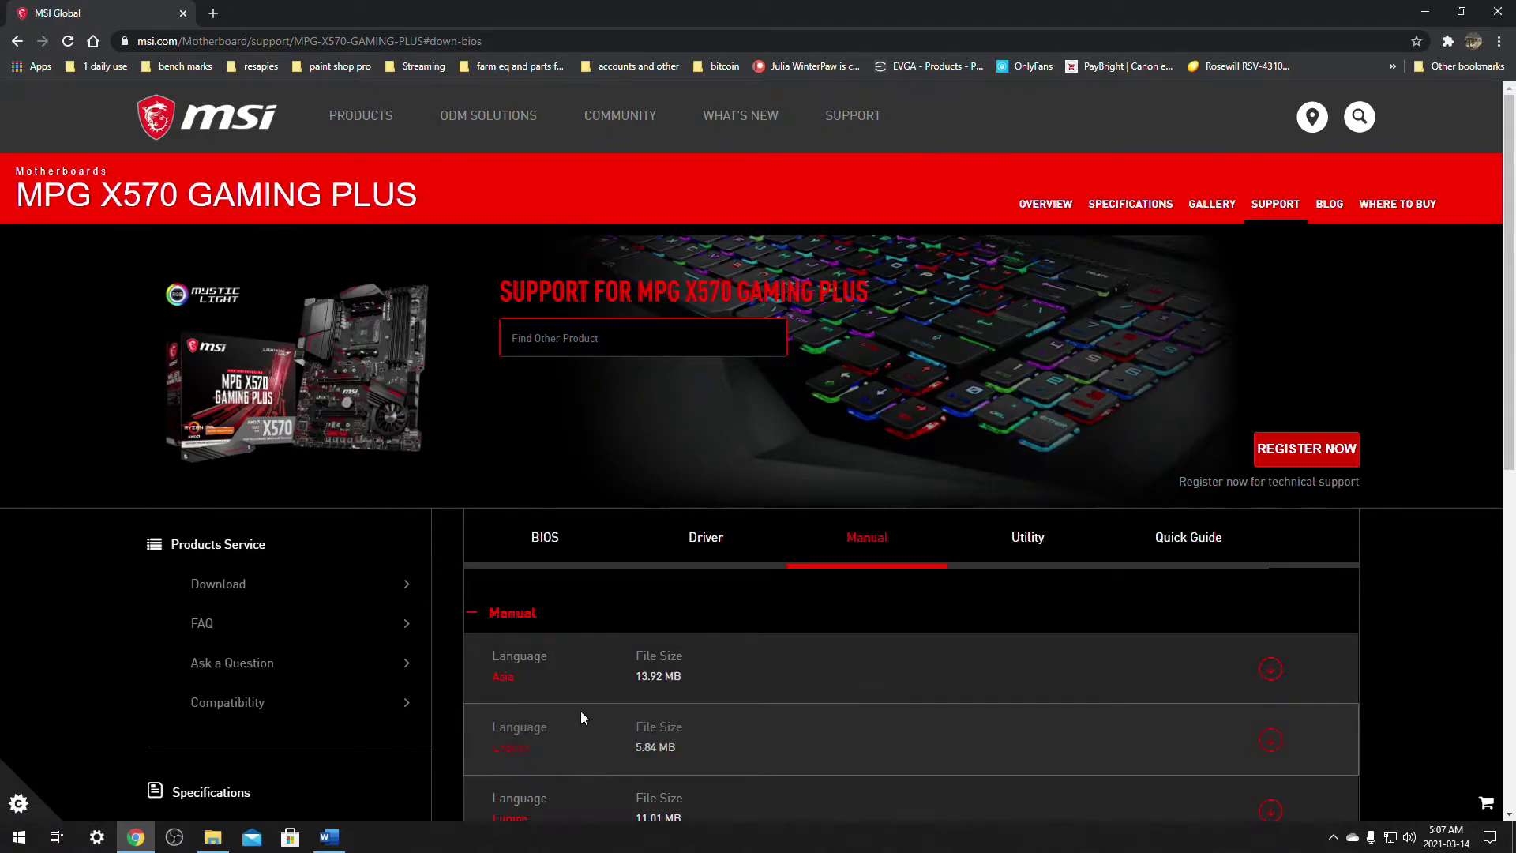
Step: View the manual downloads for the MPG X570 GAMING PLUS, and close the browser and the USB STICK (F:) window
scroll(581, 712, "down", 3)
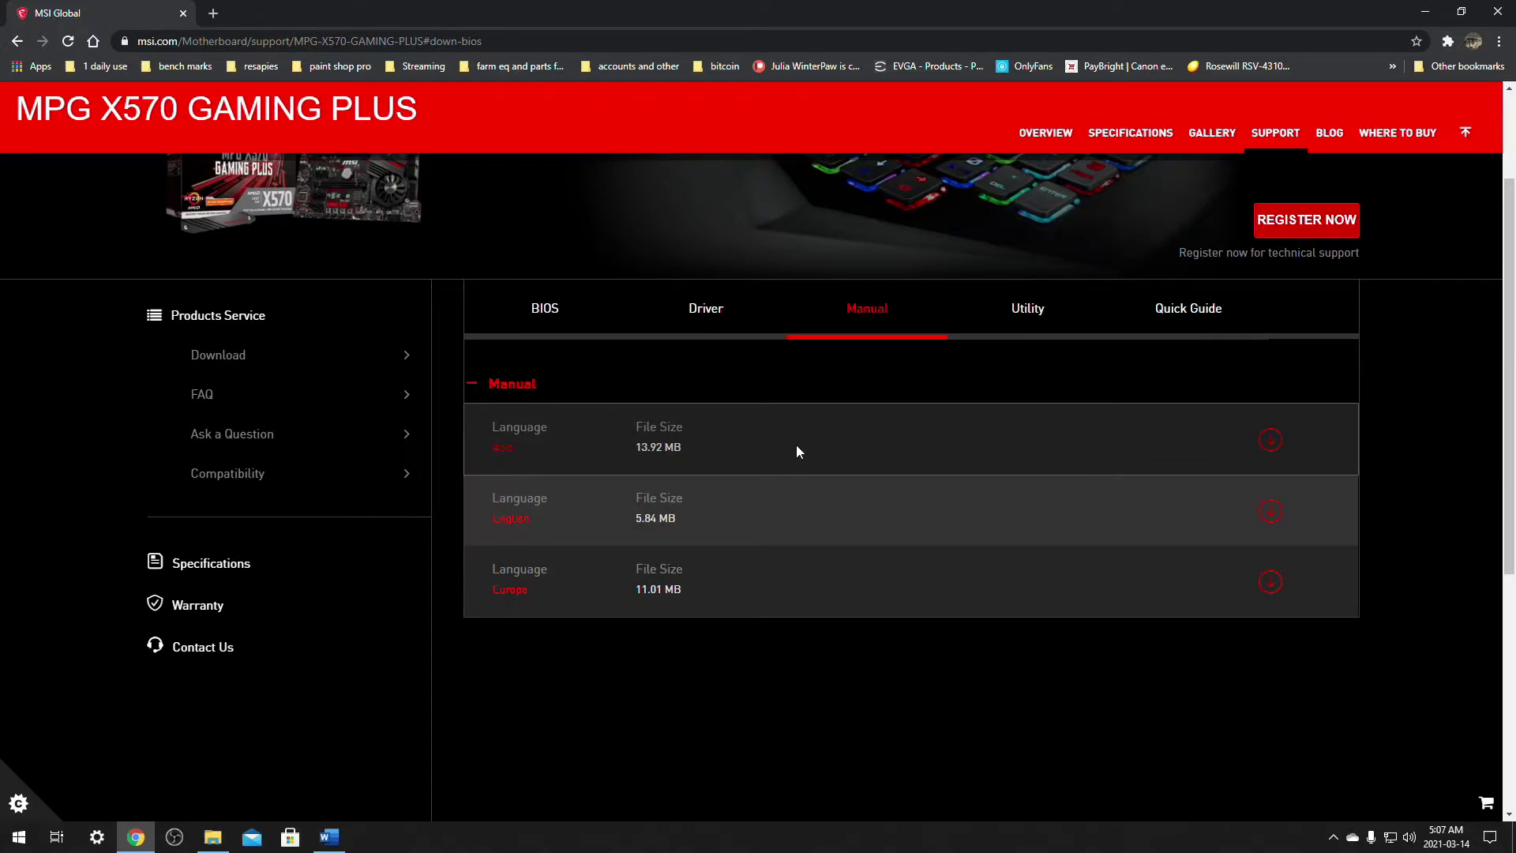
left_click_drag(588, 13, 1226, 94)
left_click(1387, 71)
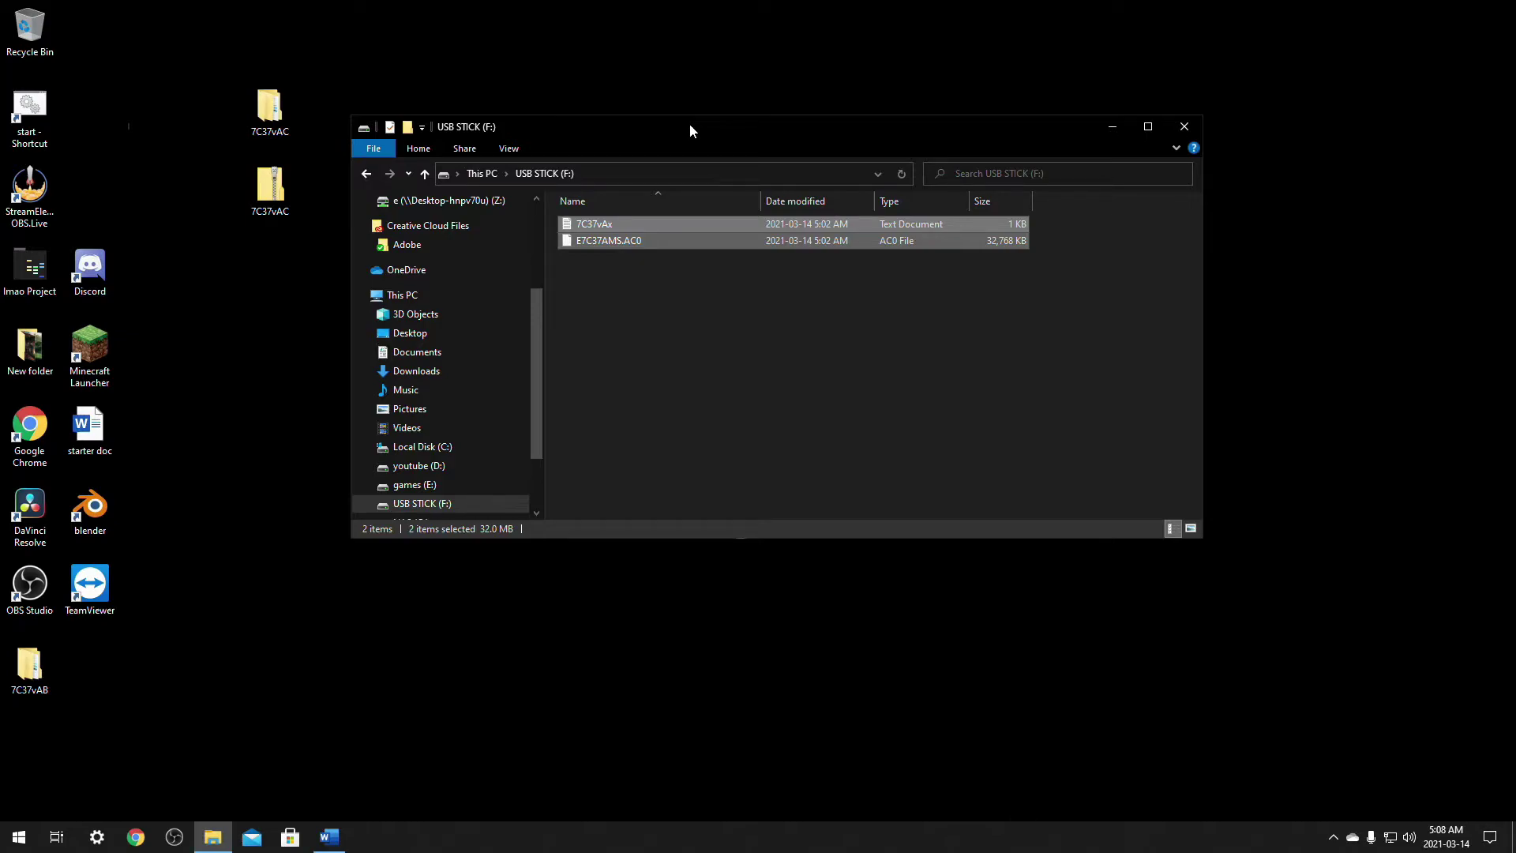
left_click(1185, 128)
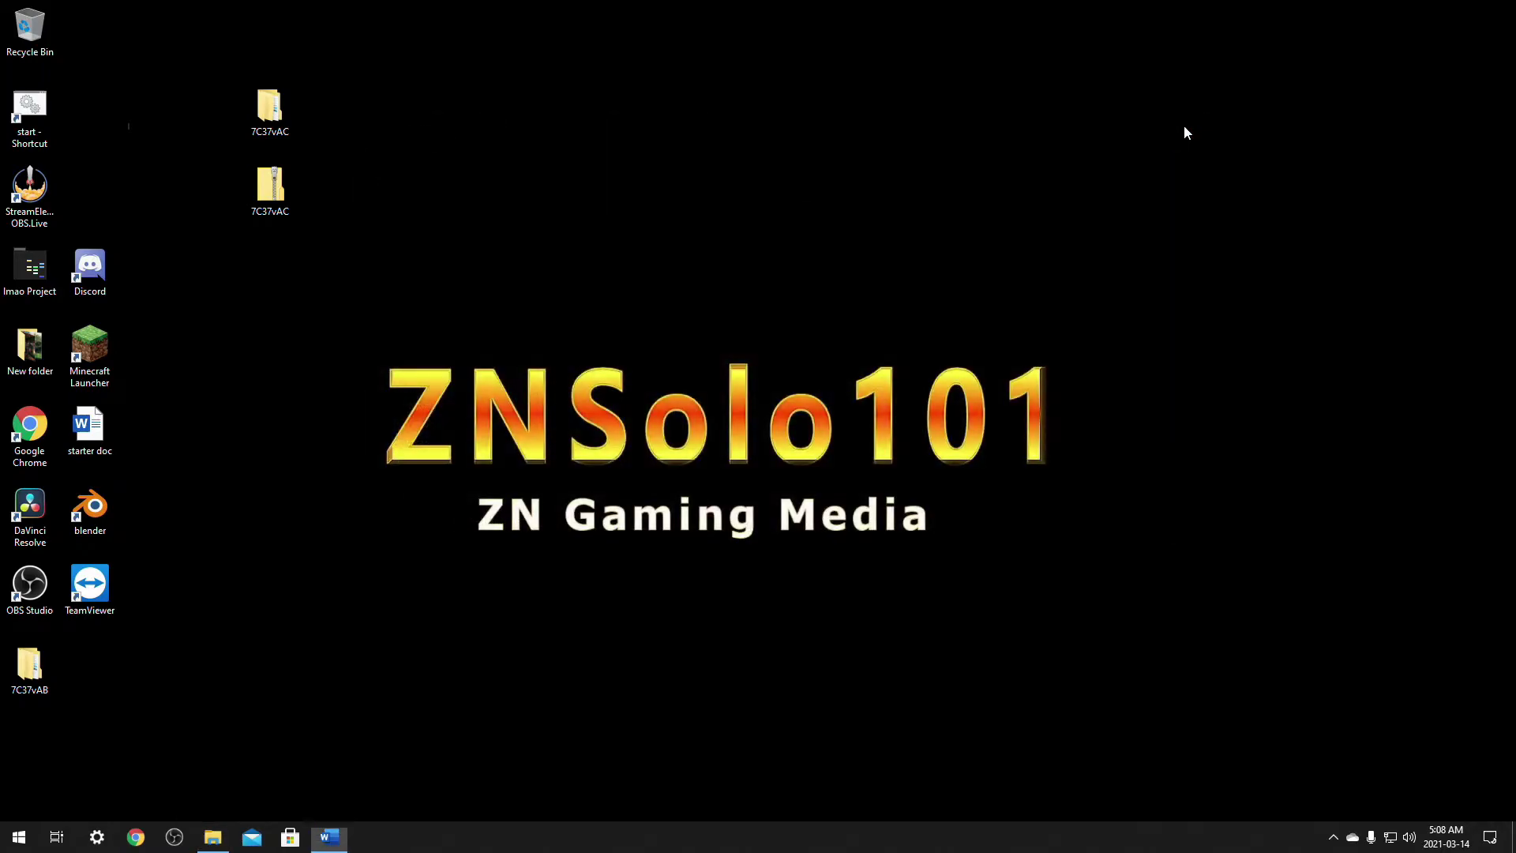
Step: Restart the computer from Windows to enter the MSI Click BIOS 5 setup
left_click(22, 840)
left_click(19, 801)
left_click(49, 762)
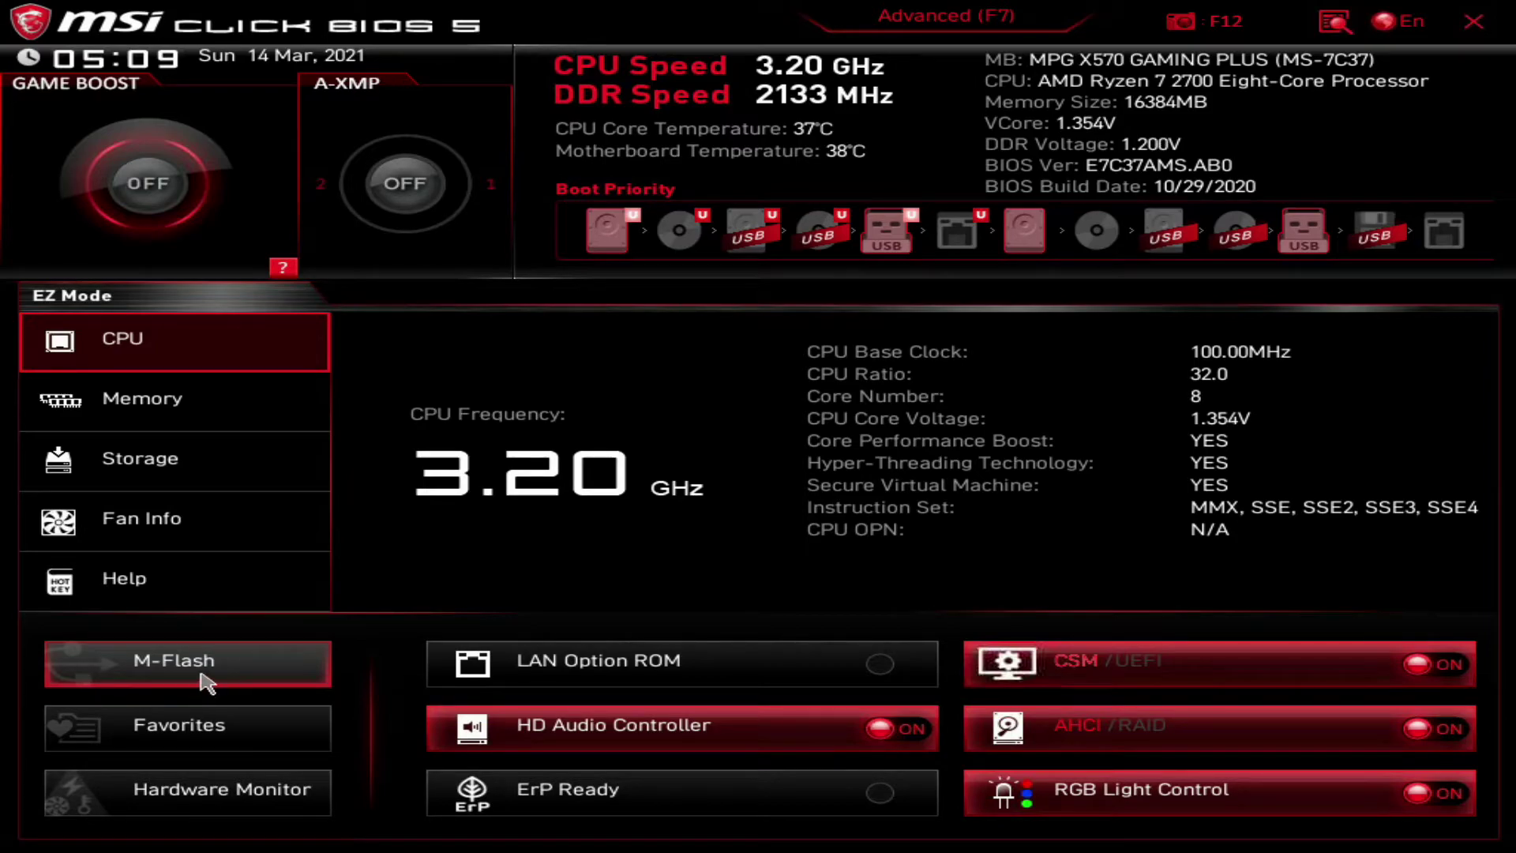
Step: Switch the BIOS from EZ Mode to Advanced mode and reboot into M-Flash mode
key("F7")
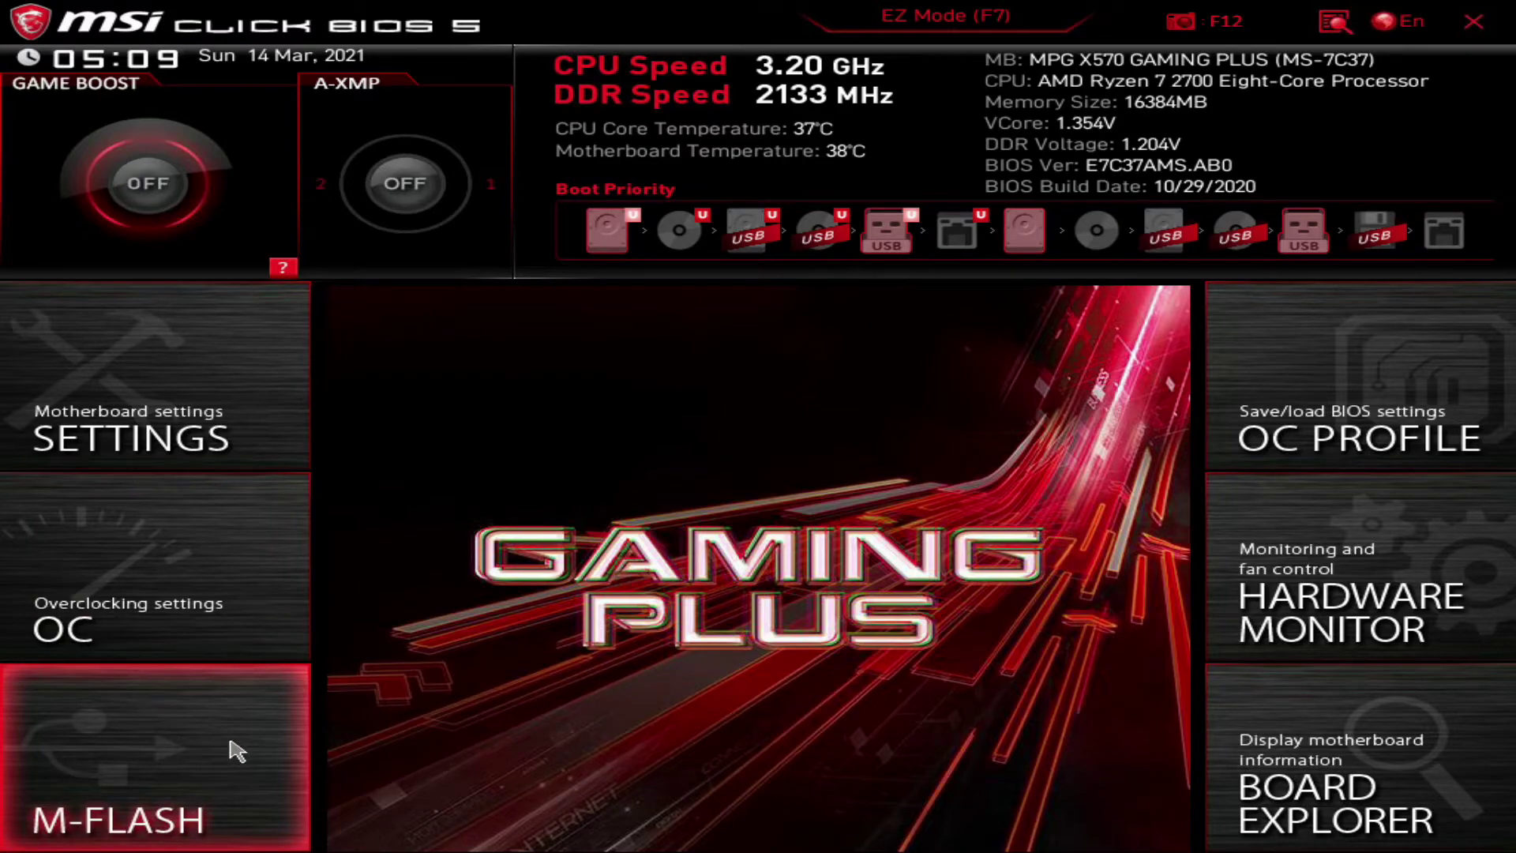
left_click(236, 751)
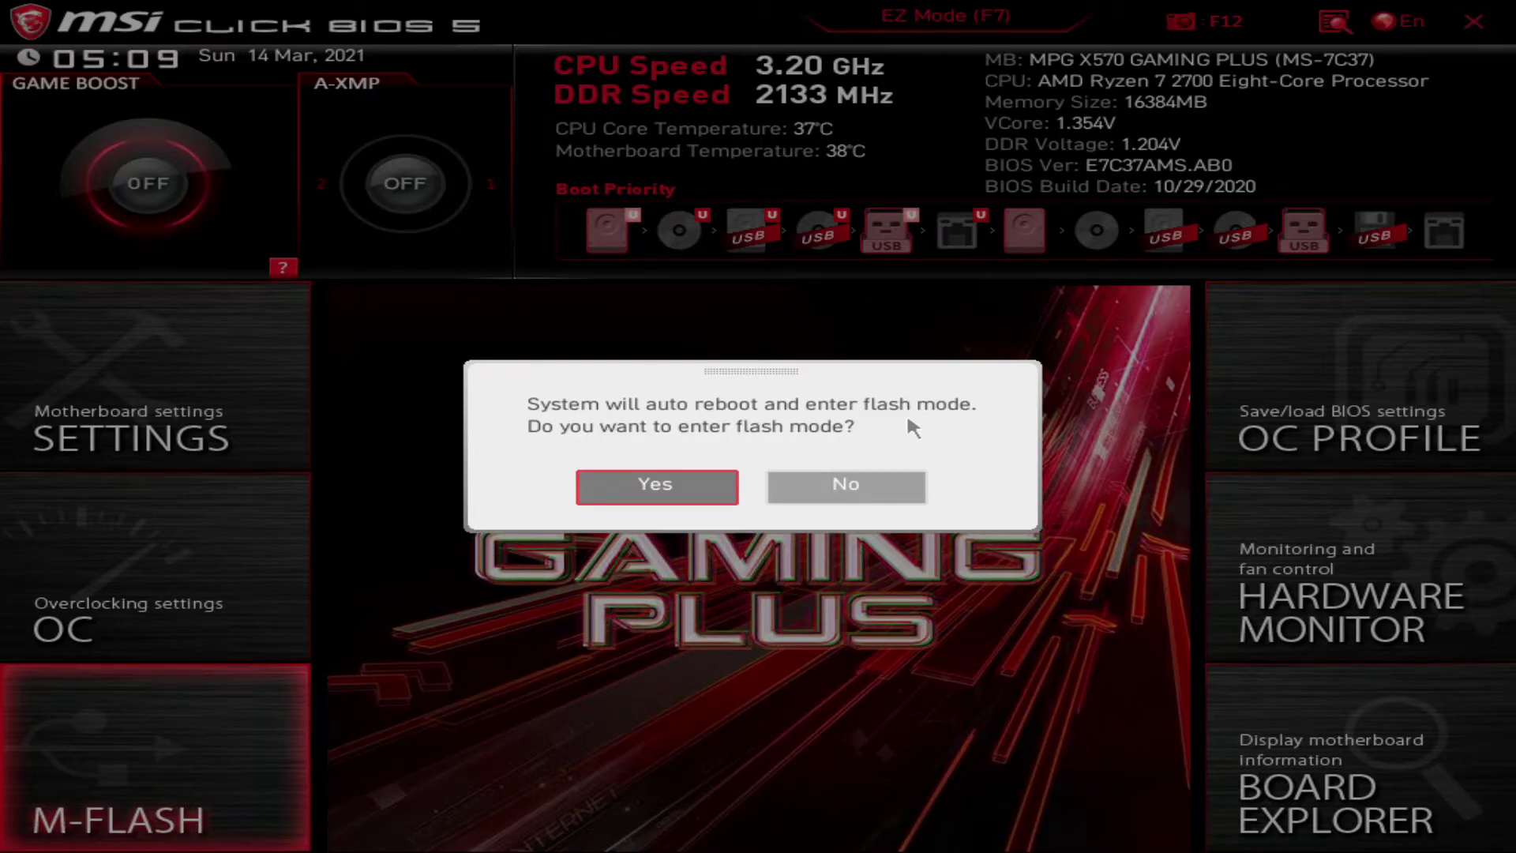
left_click(668, 493)
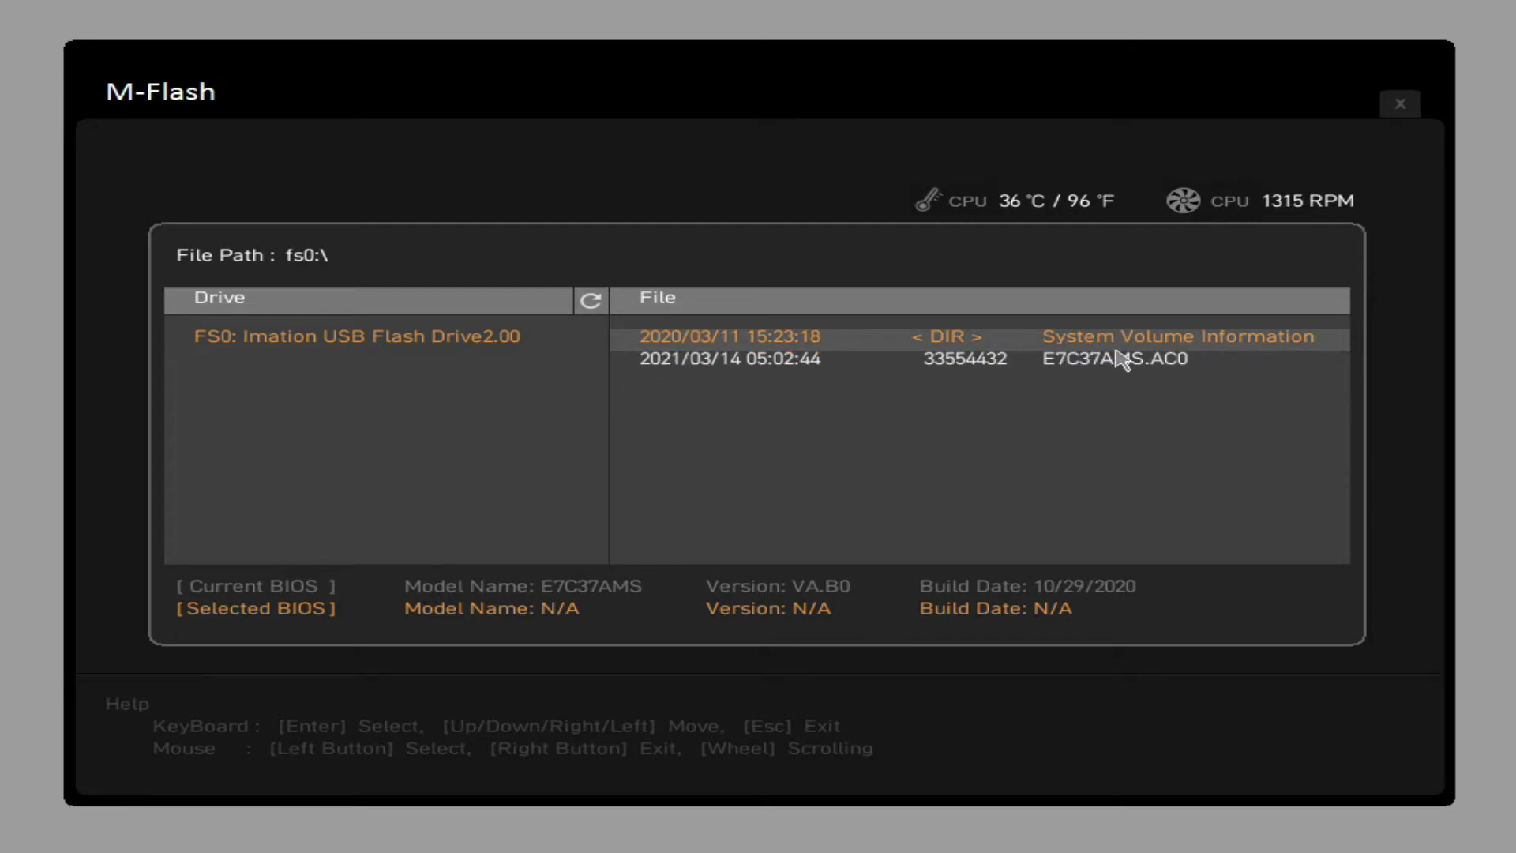
Step: Select E7C37AMS.AC0 on the Imation USB flash drive in M-Flash and start the BIOS update with it
left_click(1093, 372)
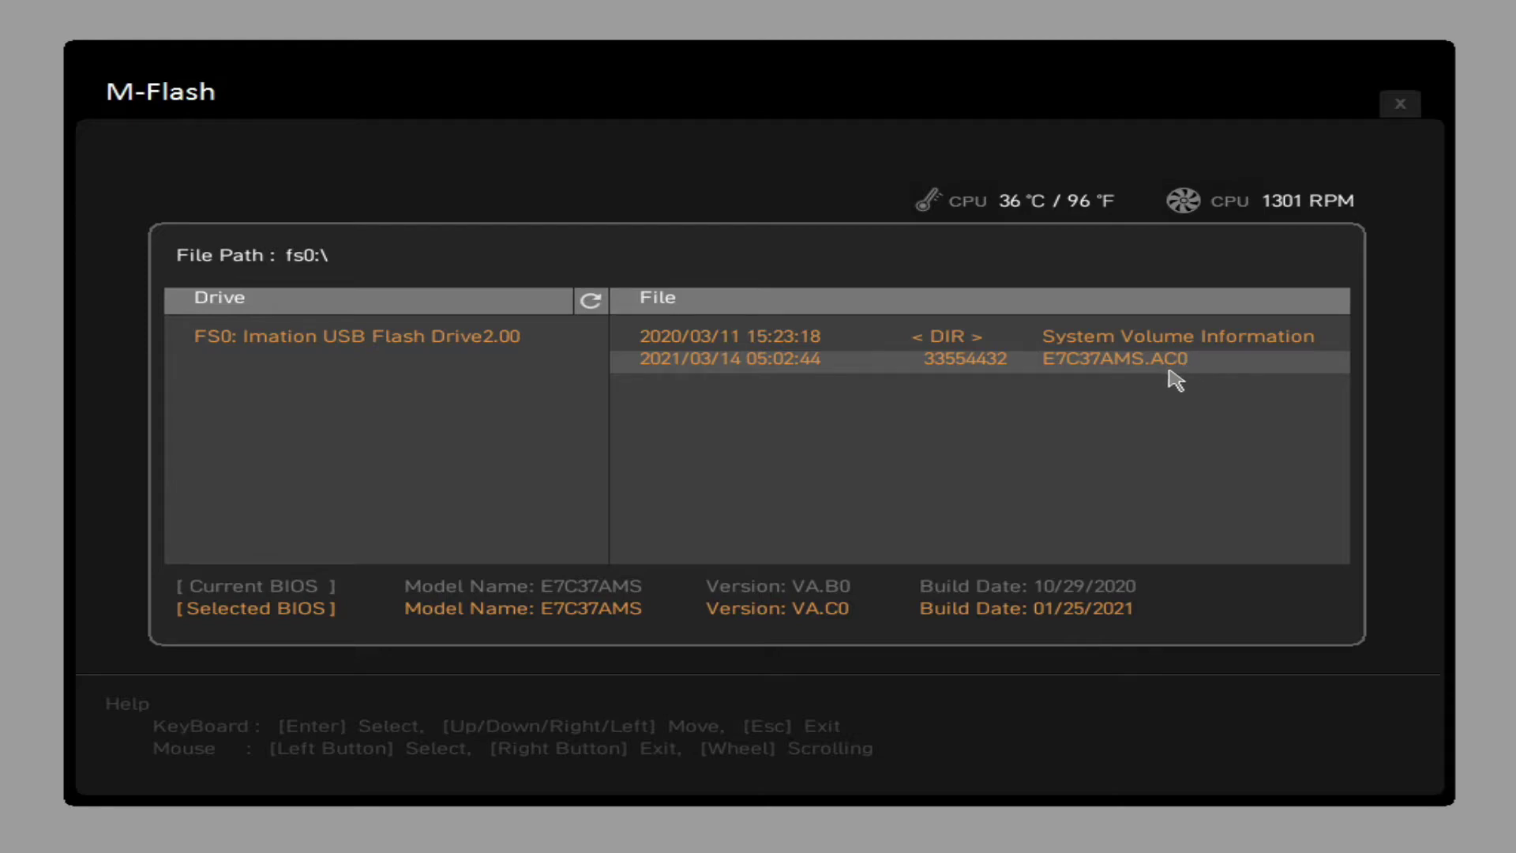
key("Return")
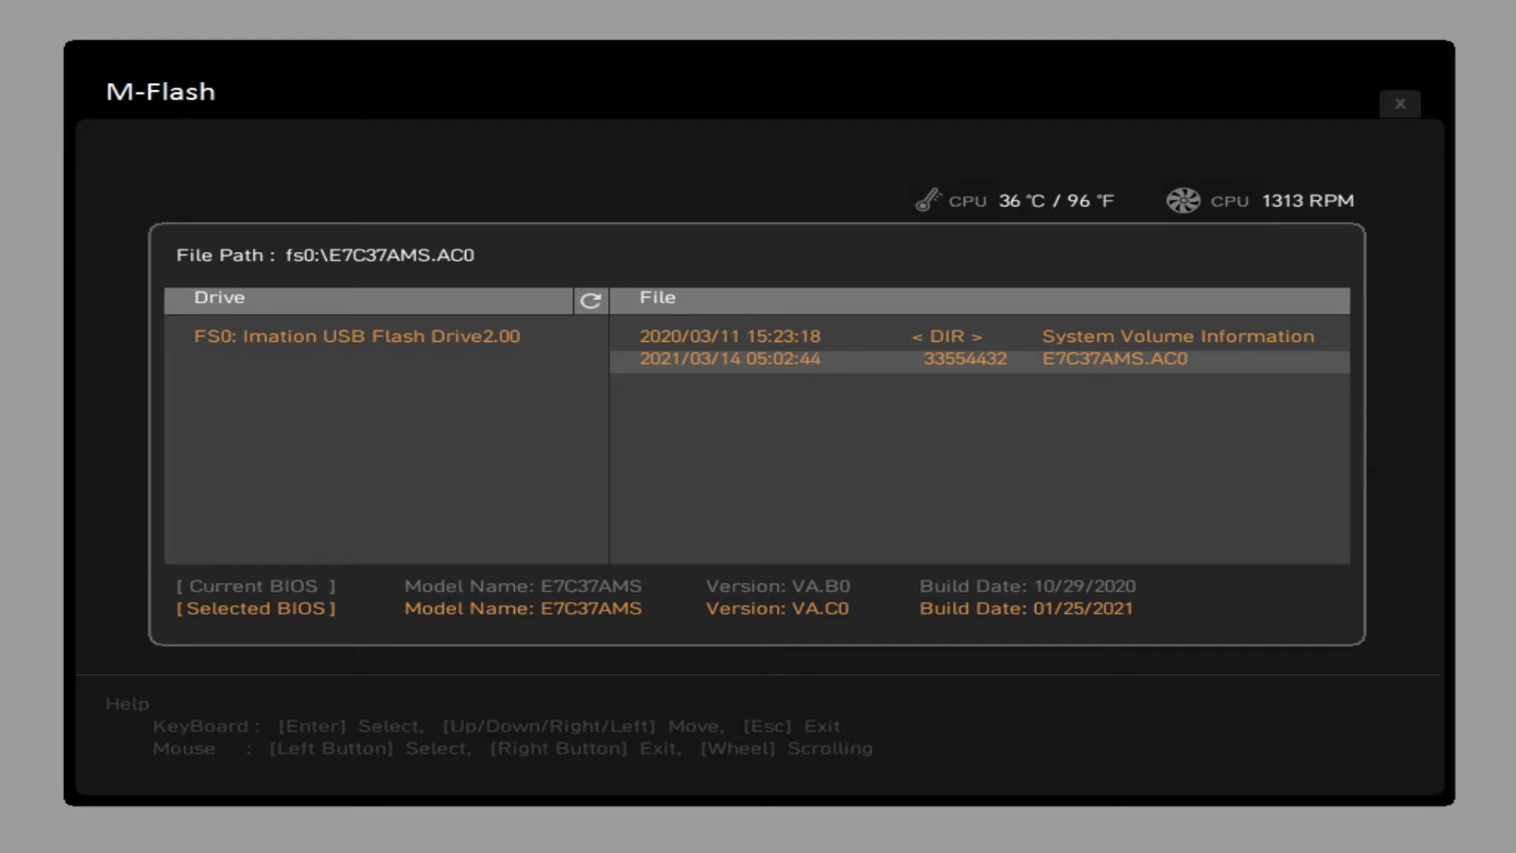
left_click(1110, 372)
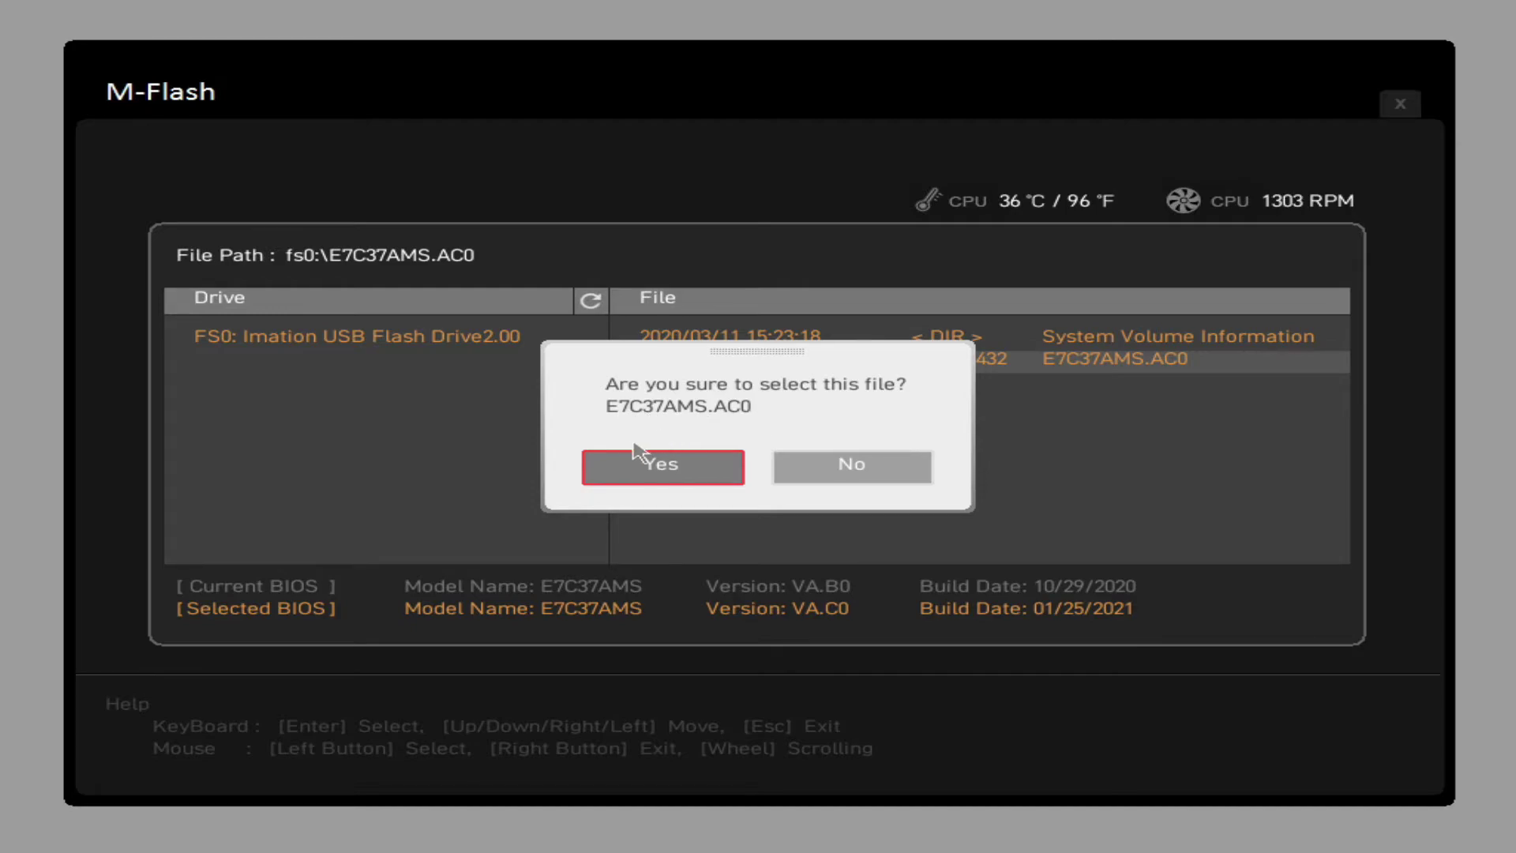
left_click(686, 478)
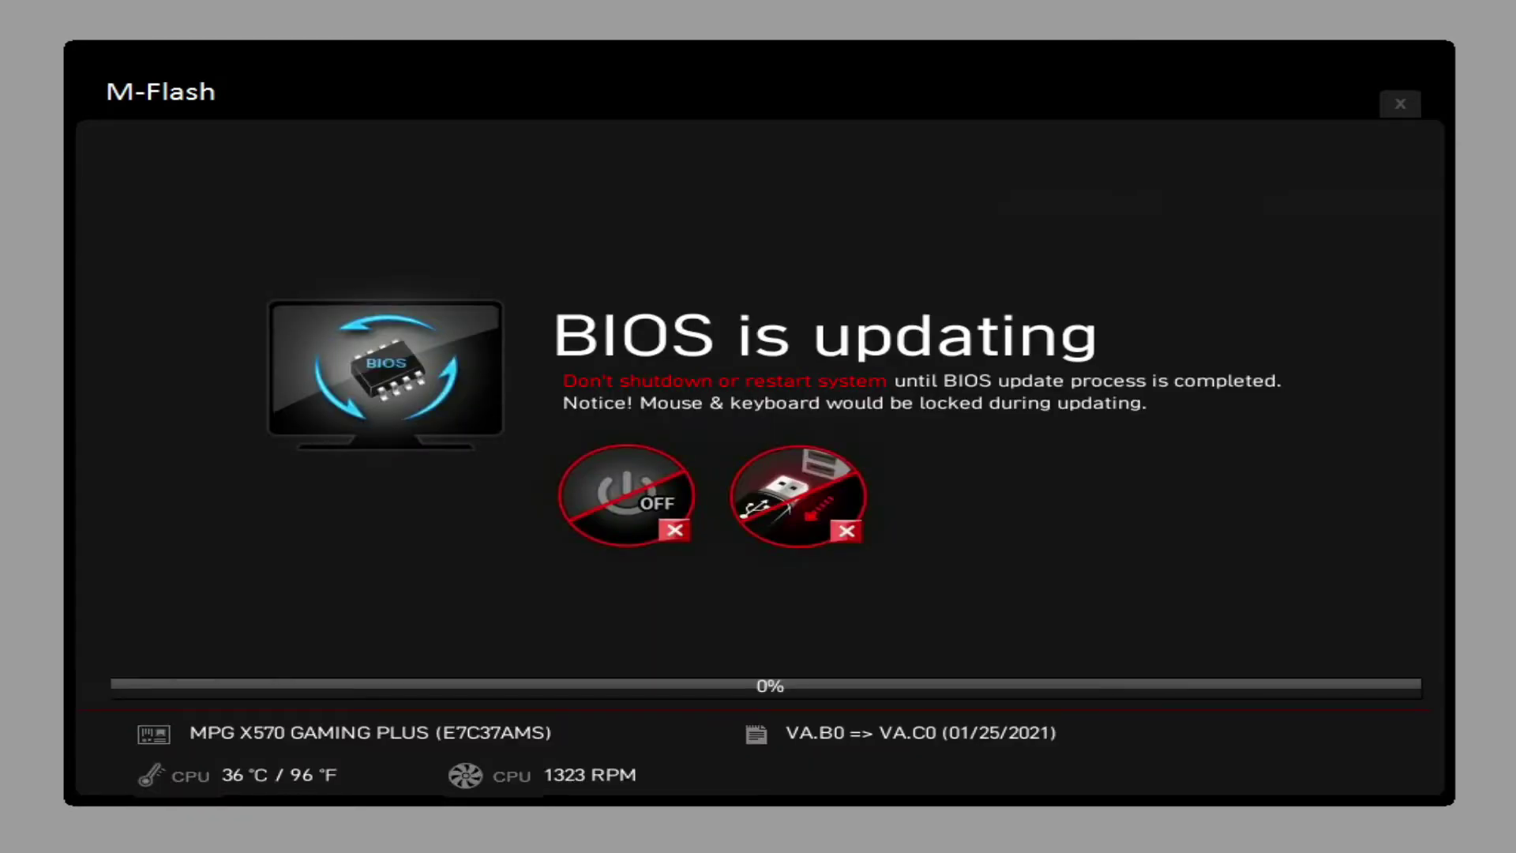